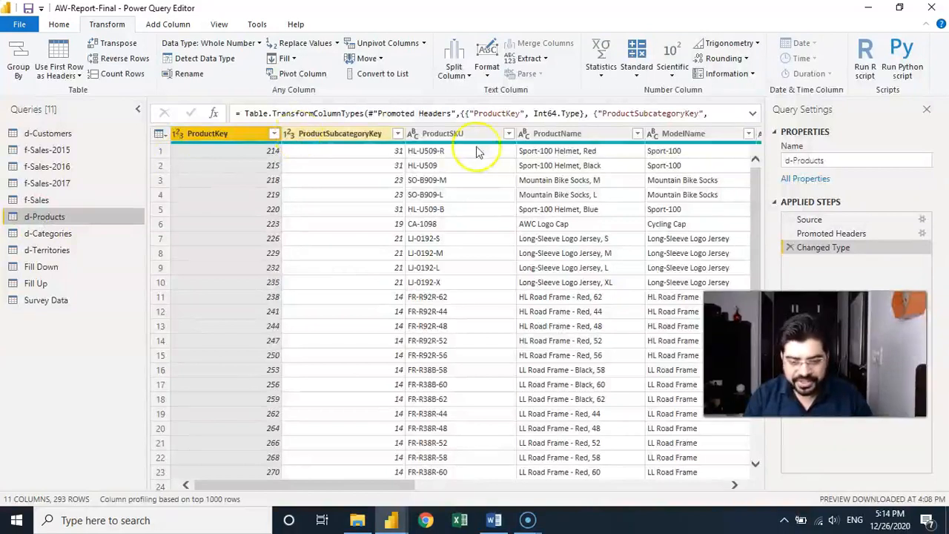
Split the ProductSKU column of d-Products by the custom delimiter "-" at the left-most delimiter.
click(443, 132)
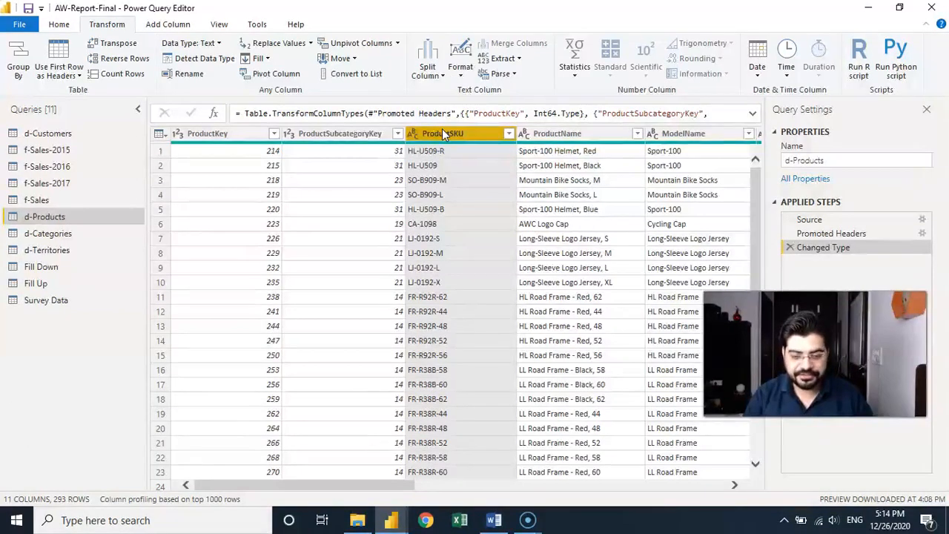
double_click(442, 133)
click(399, 286)
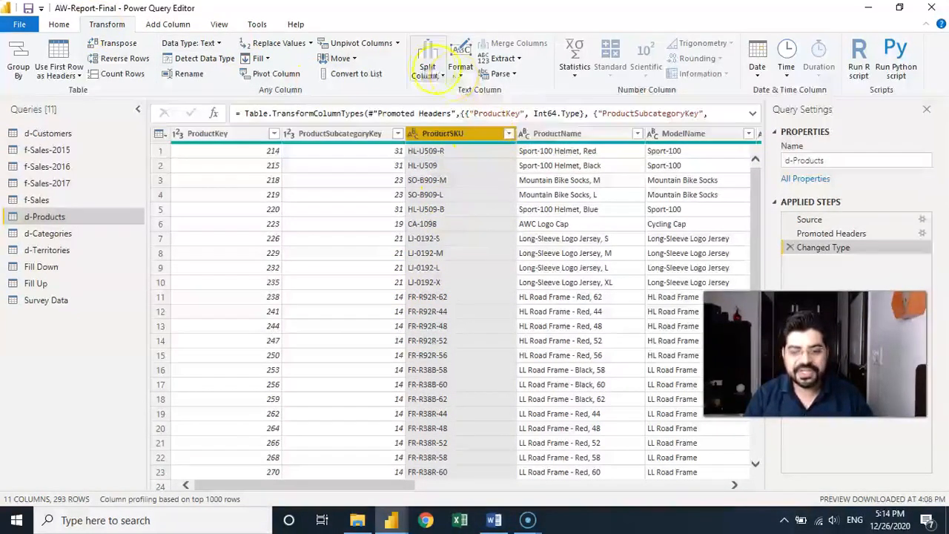
click(438, 77)
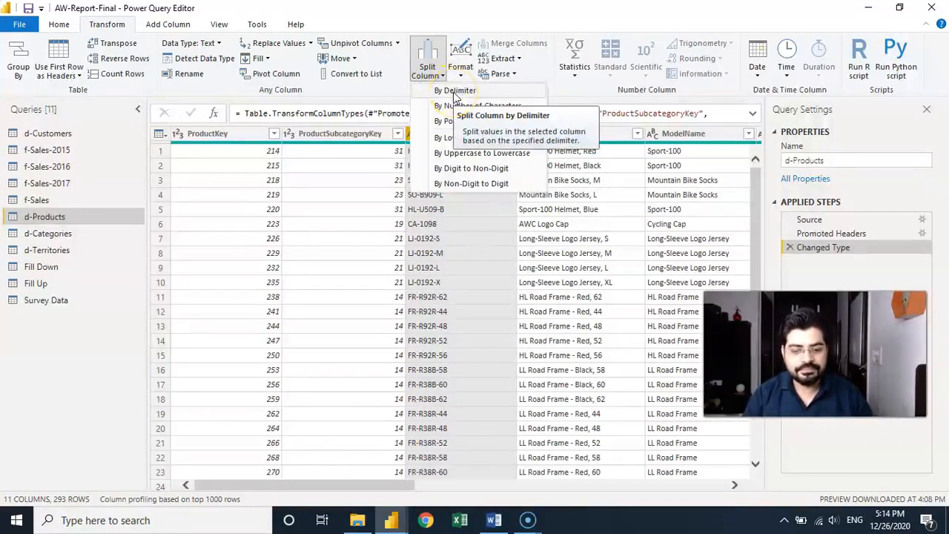
click(454, 92)
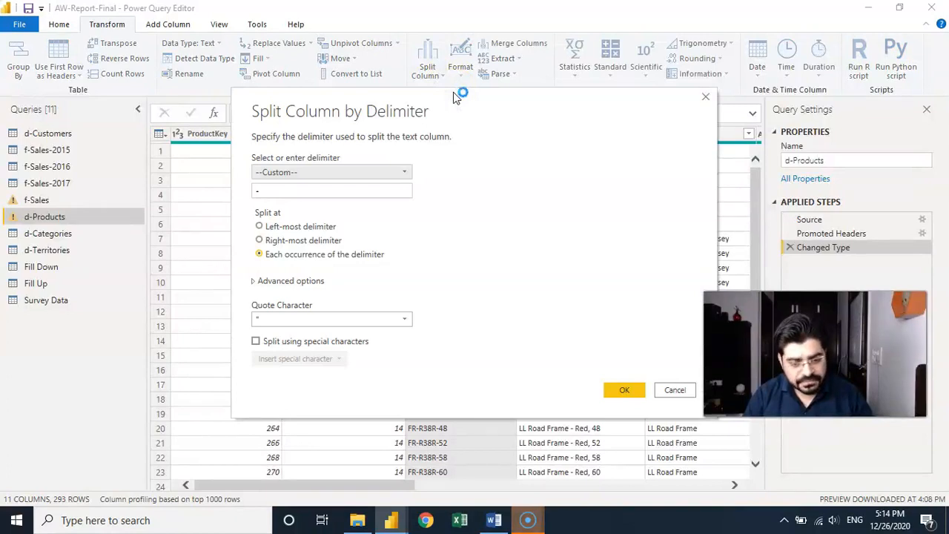
click(379, 173)
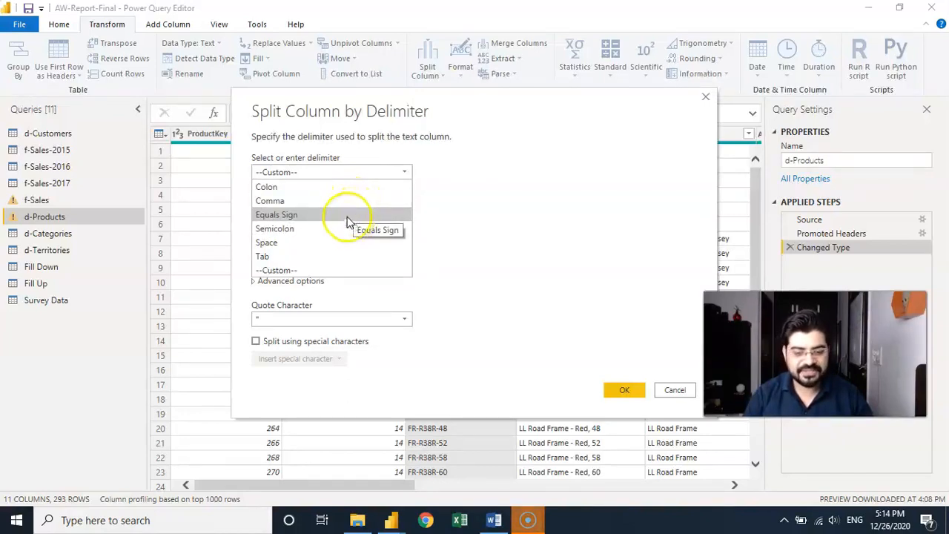
click(341, 270)
click(314, 194)
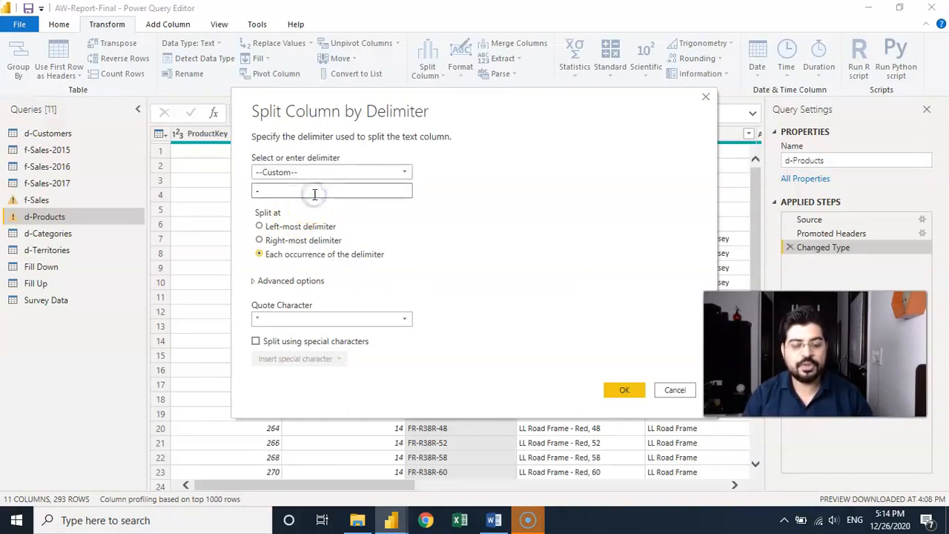
click(276, 267)
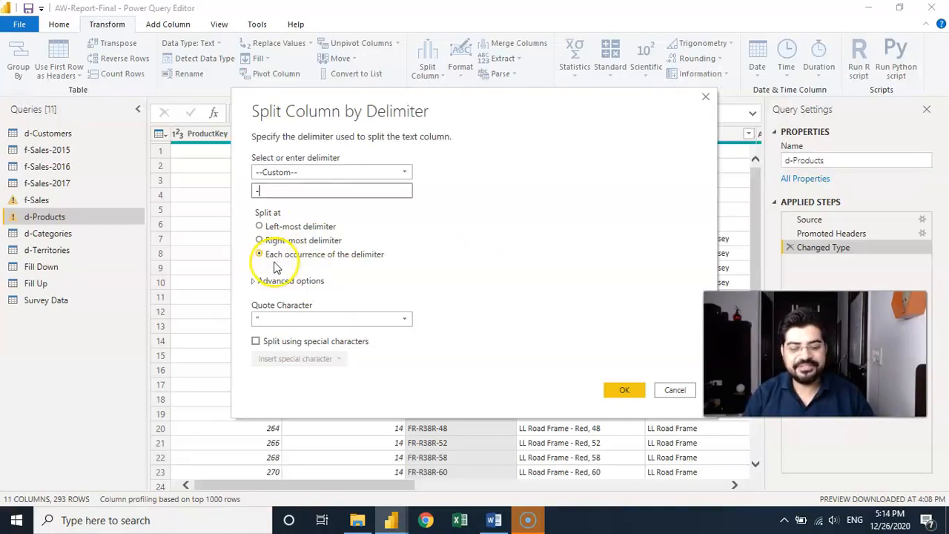
click(260, 228)
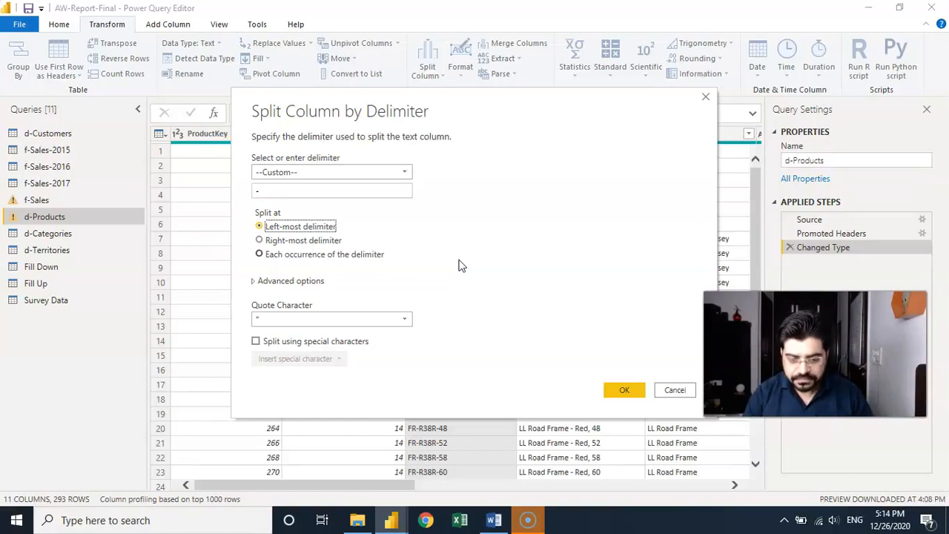
click(625, 391)
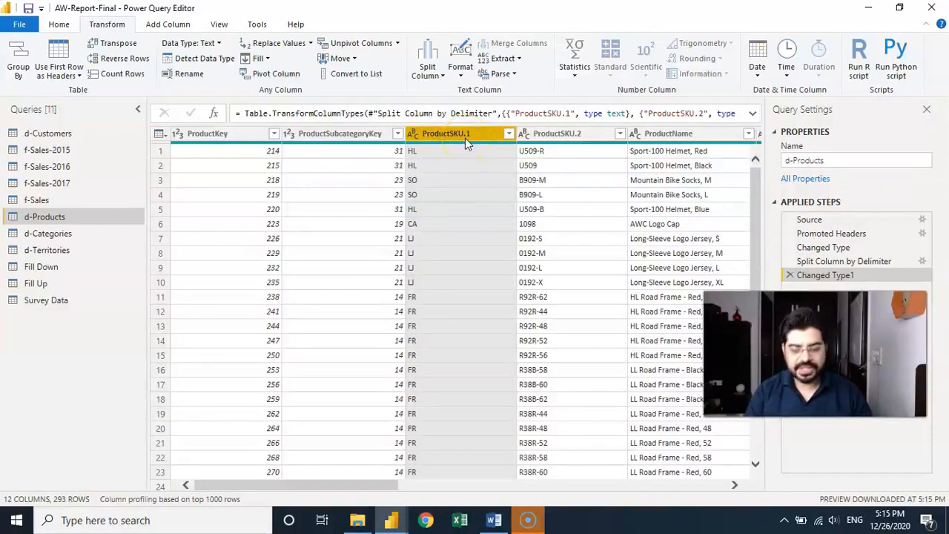
Rename the ProductSKU.1 column as SKUType and the ProductSKU.2 column as SKU.
double_click(471, 134)
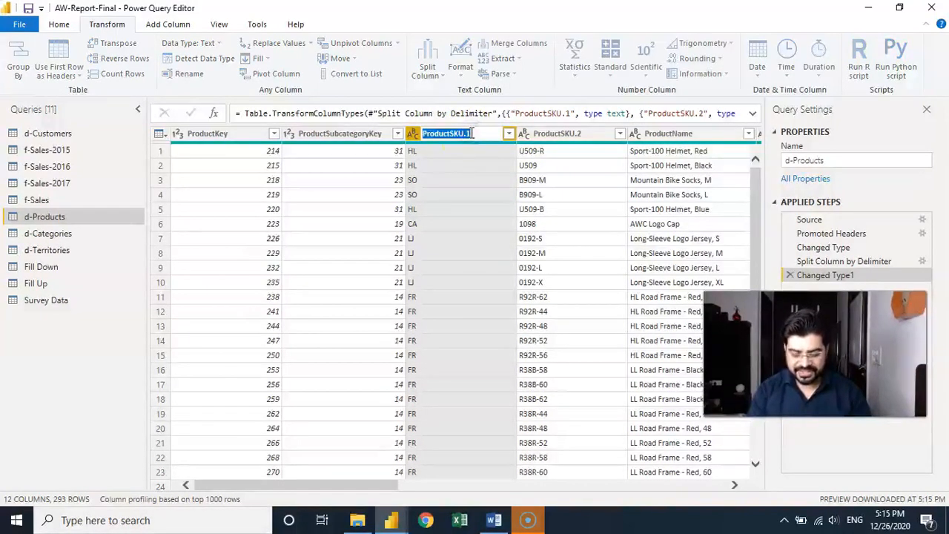
text(SK)
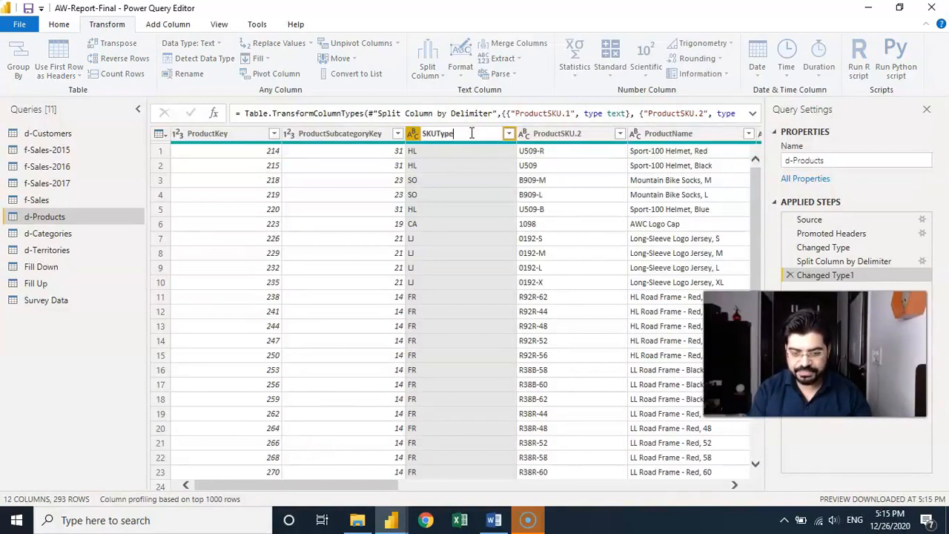
text(UType)
key(Return)
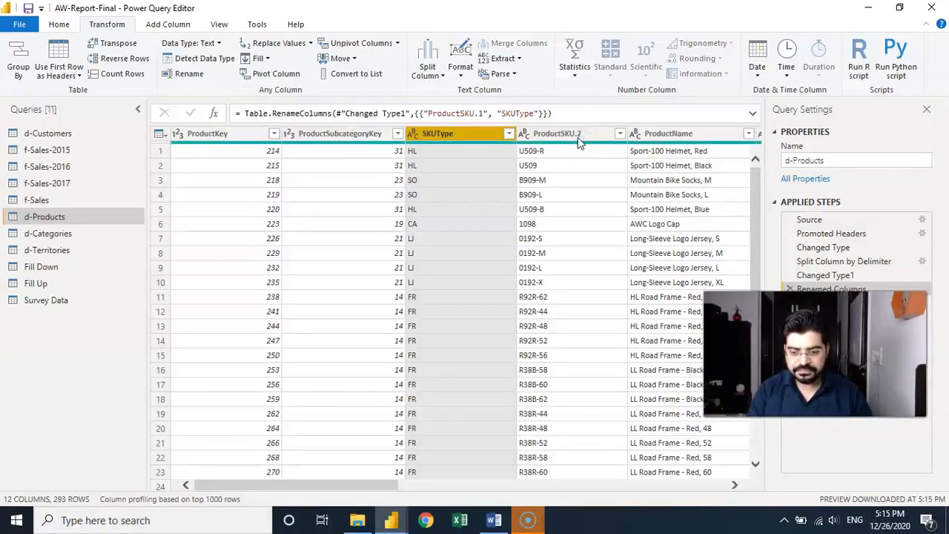
click(577, 137)
double_click(572, 134)
text(SKU)
key(Return)
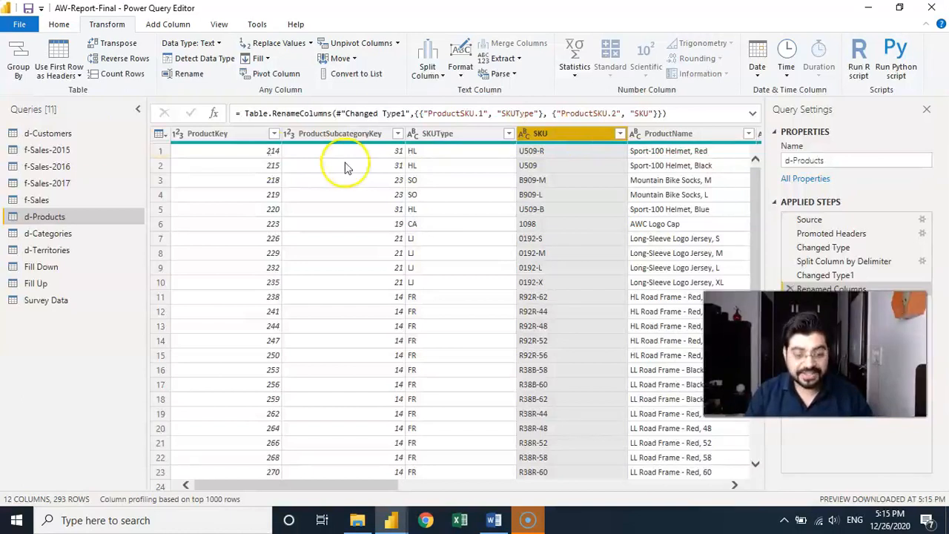
Add a column to d-Customers that extracts the text before the "@" delimiter from EmailAddress.
click(53, 137)
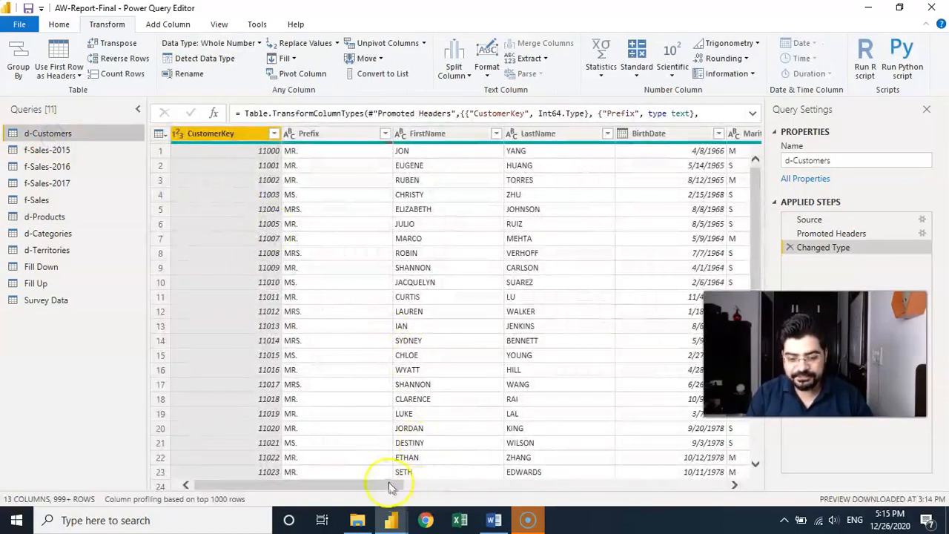
drag(355, 485, 548, 502)
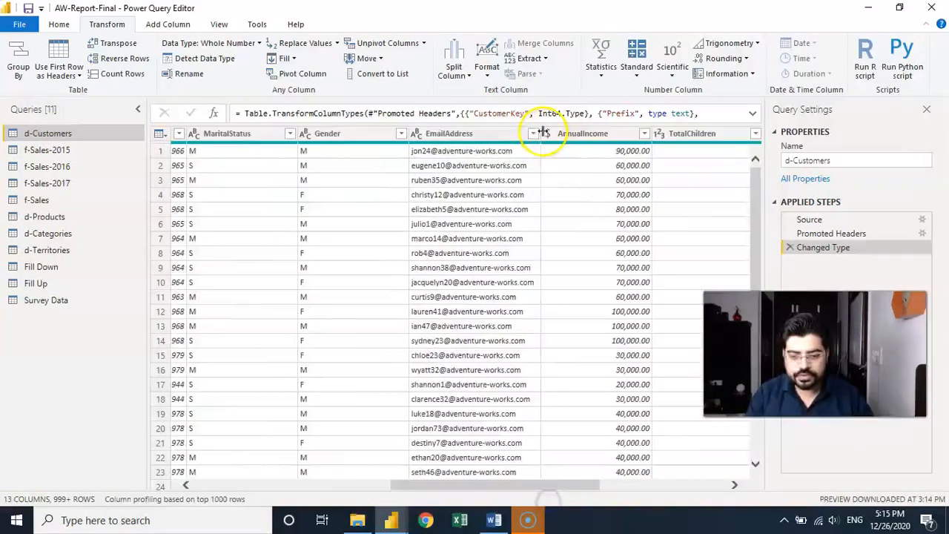
click(493, 140)
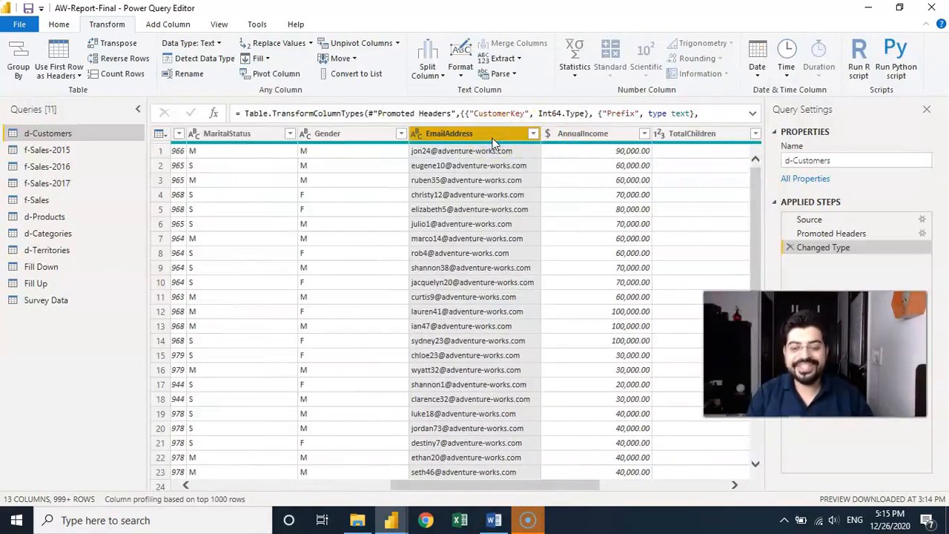
click(427, 78)
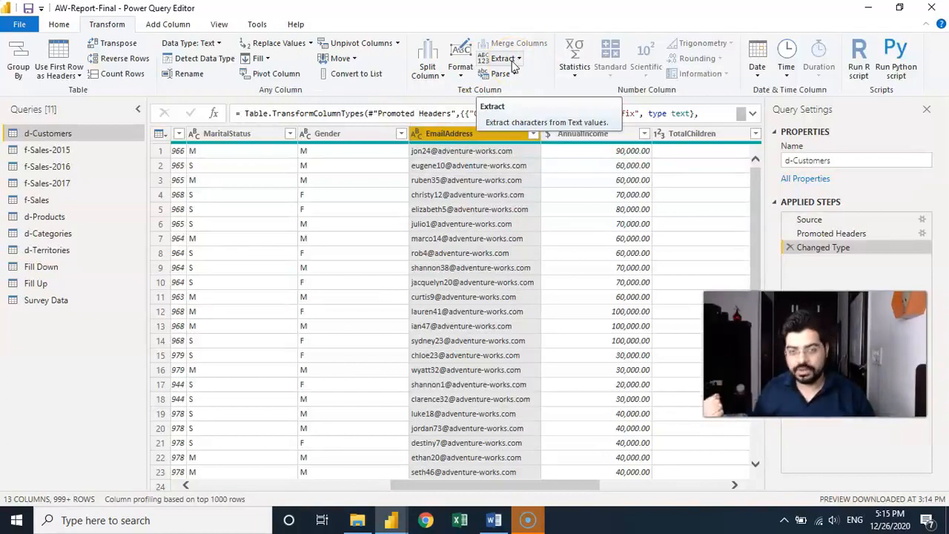
click(119, 29)
click(441, 133)
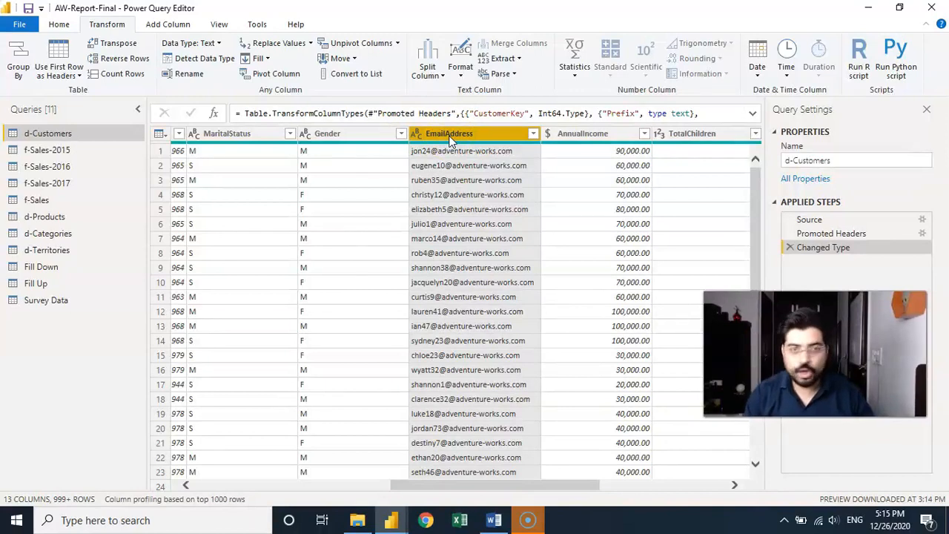
click(168, 24)
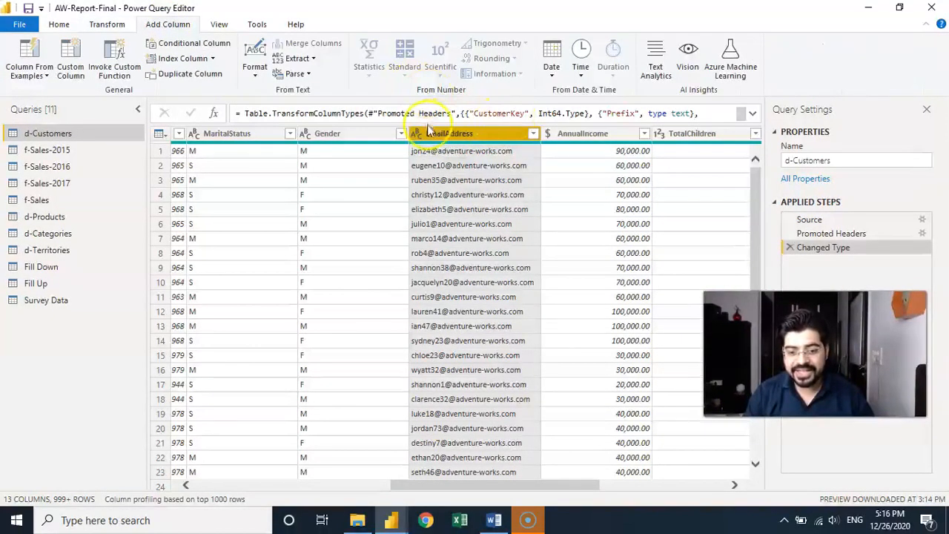
click(310, 59)
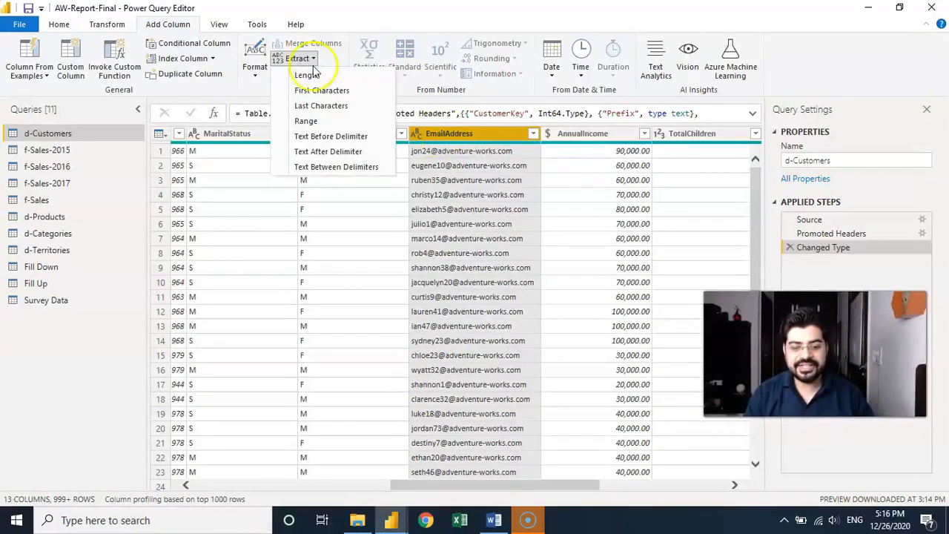
click(330, 133)
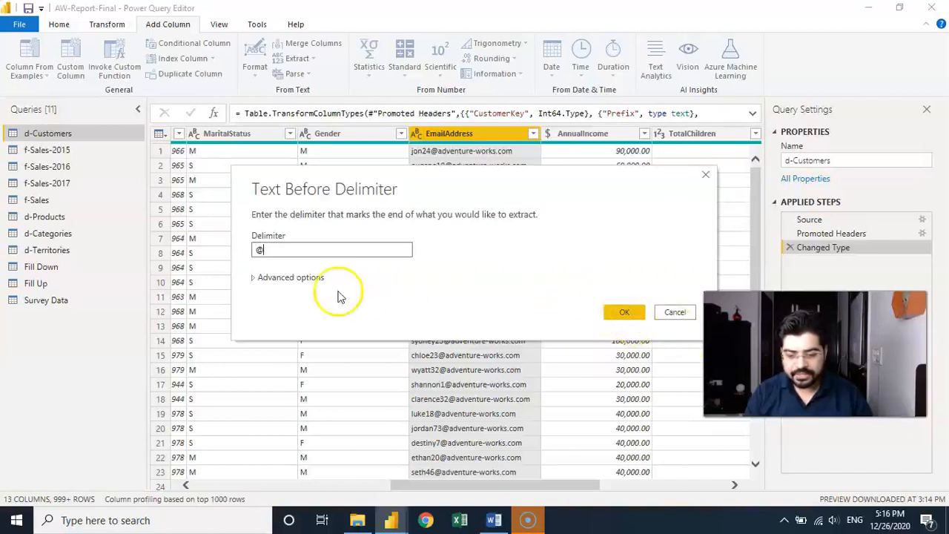
click(286, 278)
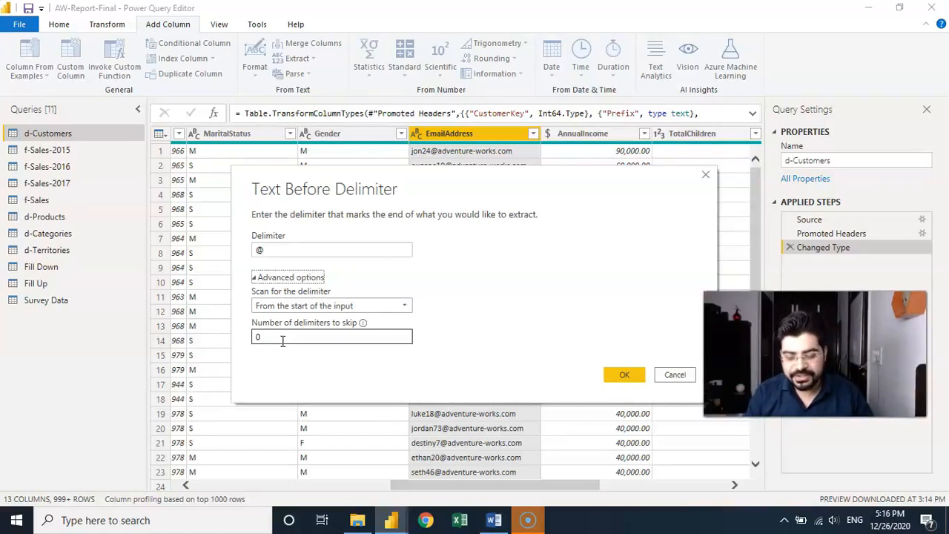
click(279, 280)
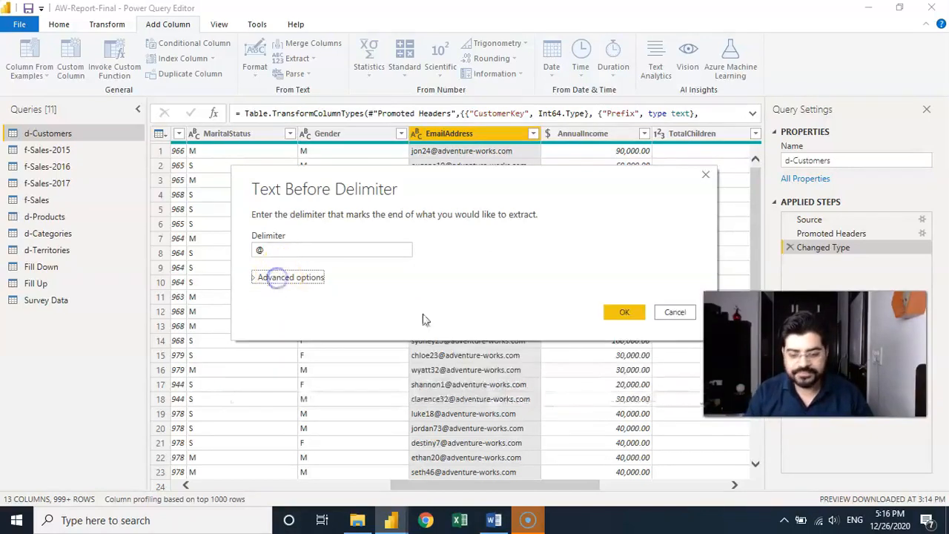
click(624, 313)
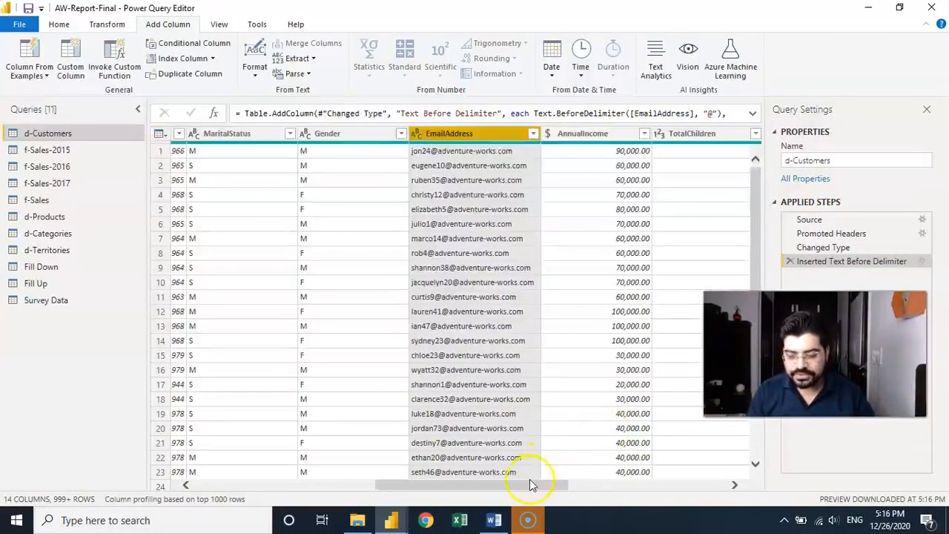
Rename the extracted Text Before Delimiter column as UserName.
drag(528, 485, 703, 500)
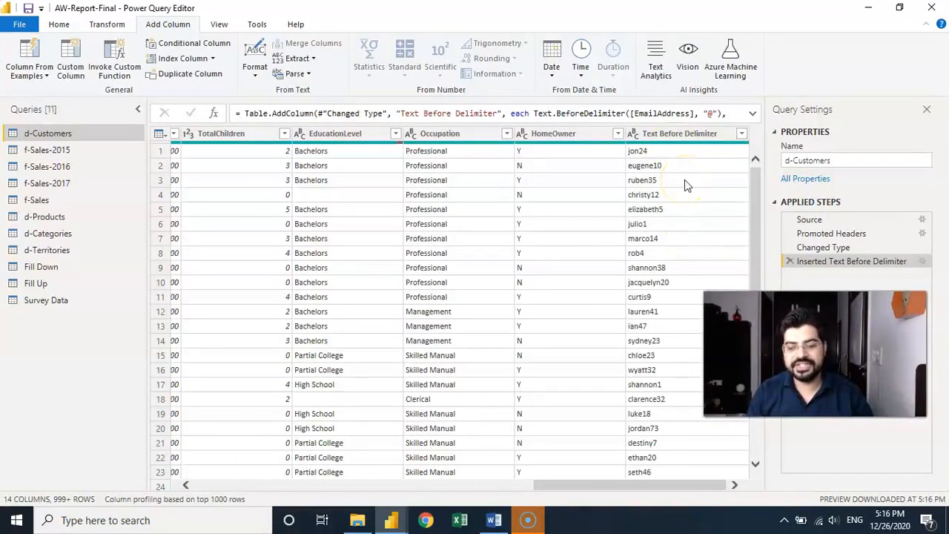
double_click(679, 133)
text(User)
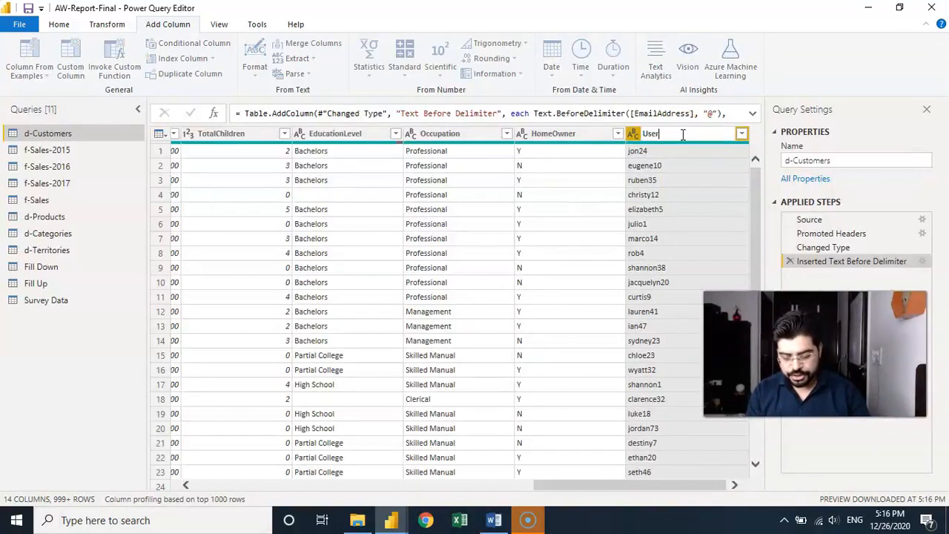
text(Name)
key(Return)
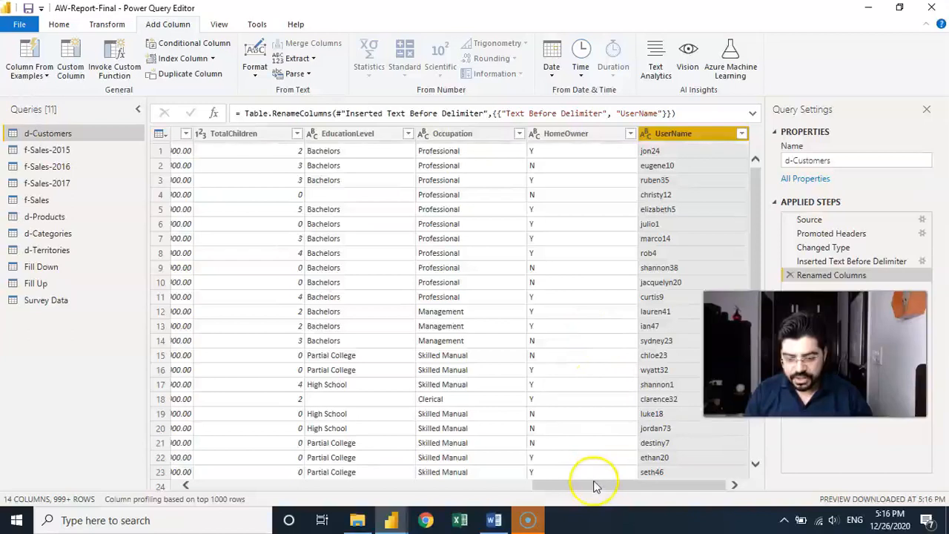
drag(597, 483, 260, 489)
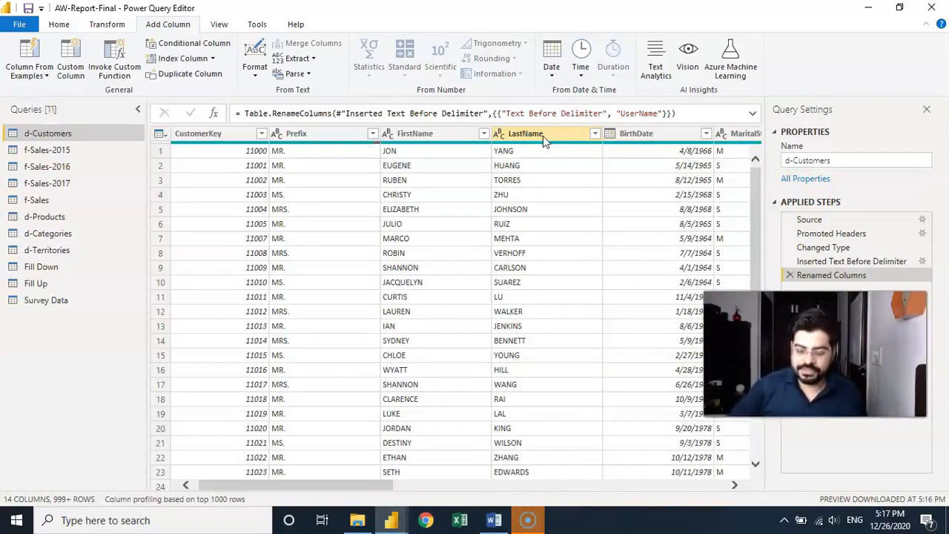
click(315, 136)
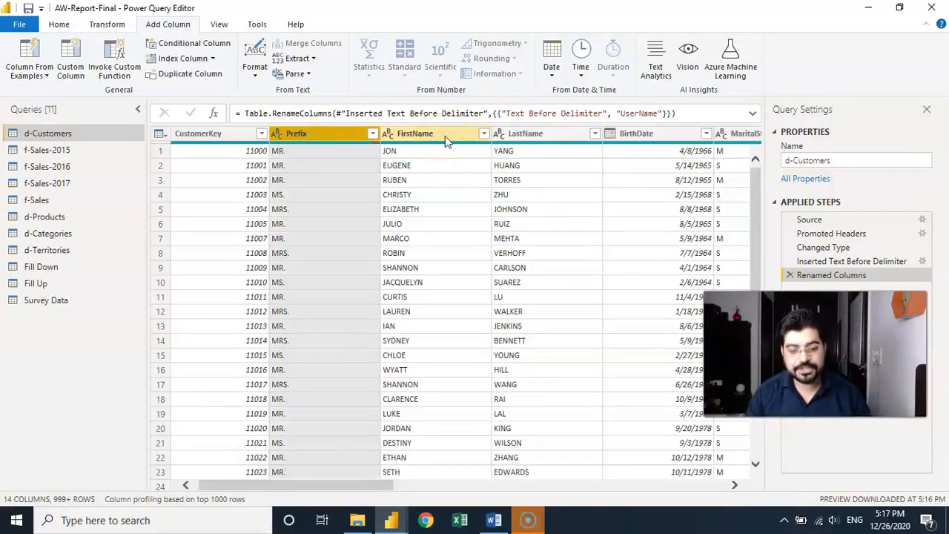
ctrl+click(445, 135)
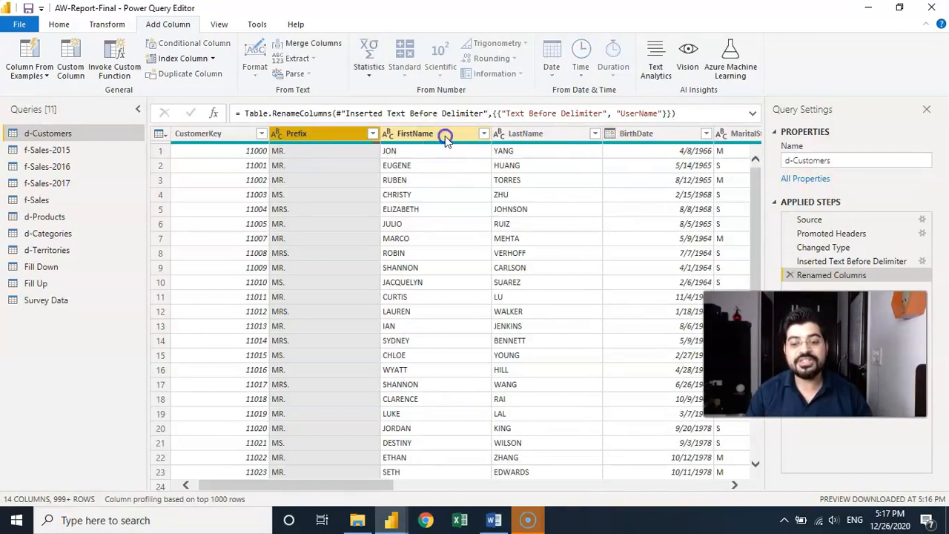
ctrl+click(551, 135)
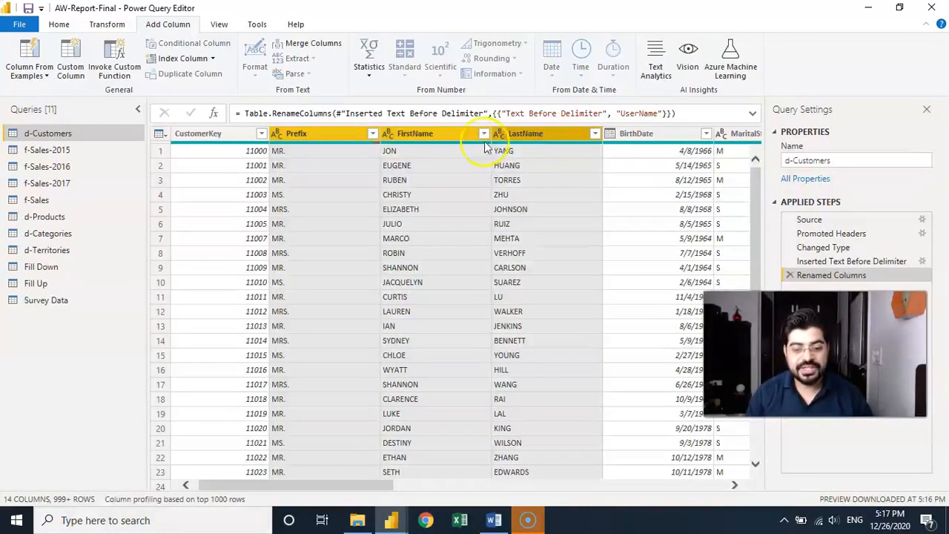
click(444, 137)
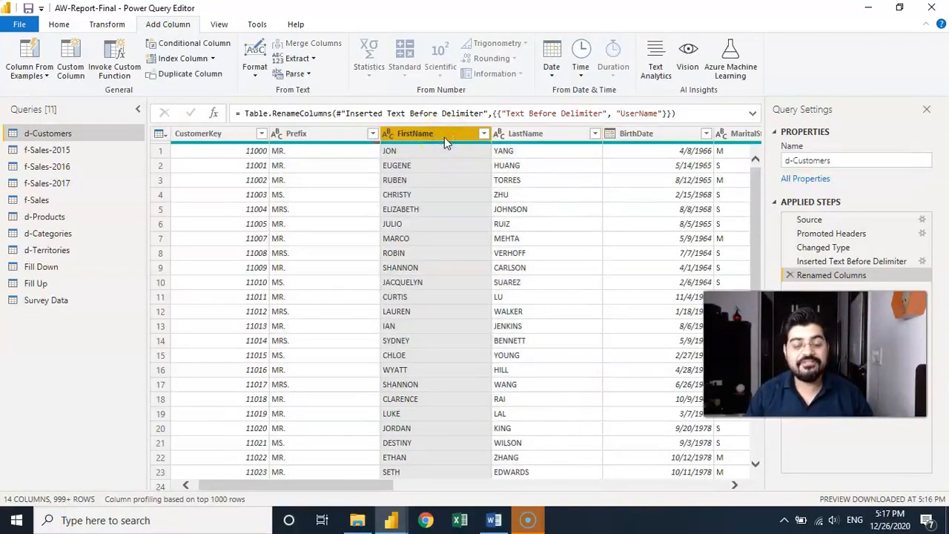
ctrl+click(341, 135)
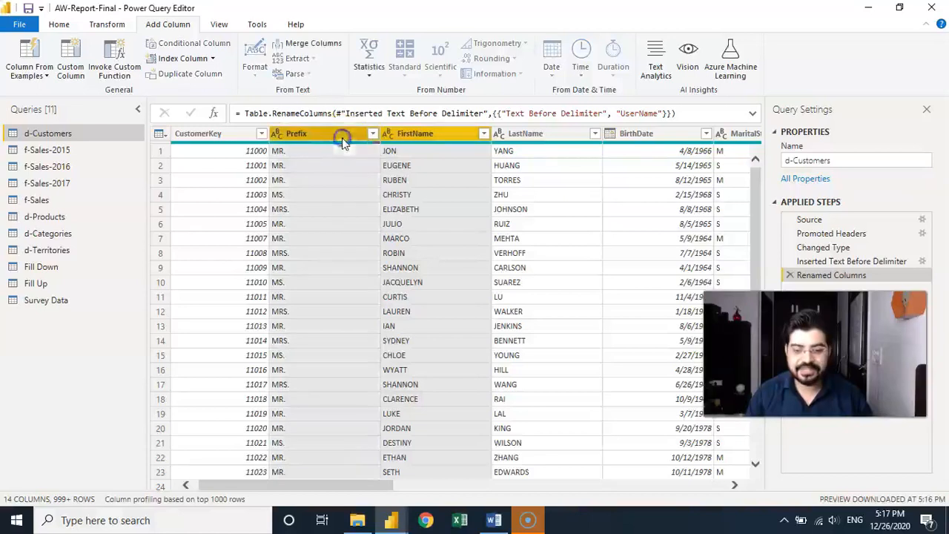
ctrl+click(537, 136)
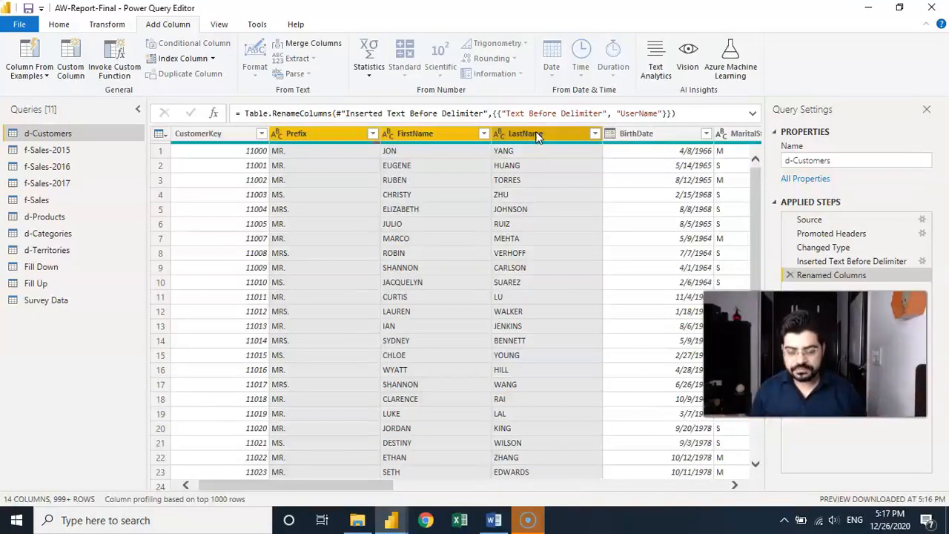
Add a column named Full Name to d-Customers that merges Prefix, FirstName and LastName in that order with a Space separator.
click(344, 135)
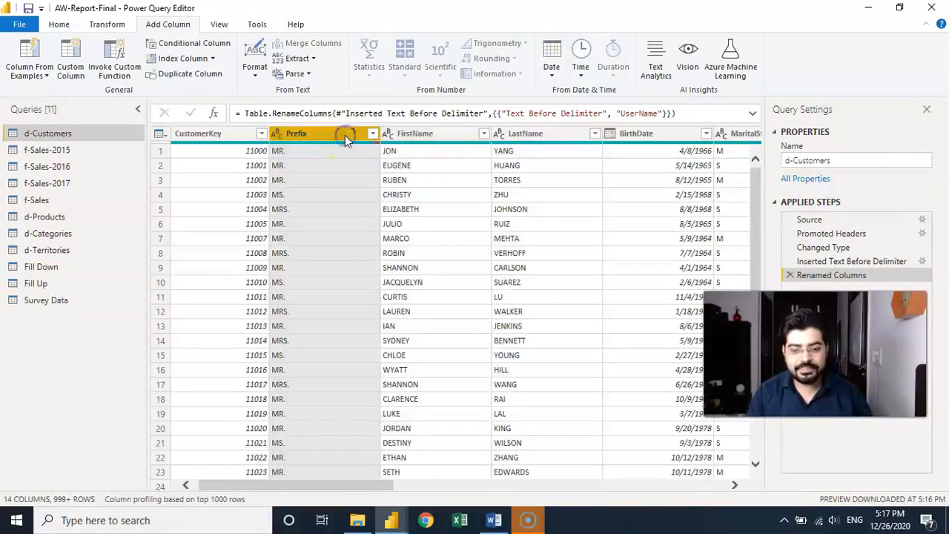
ctrl+click(457, 138)
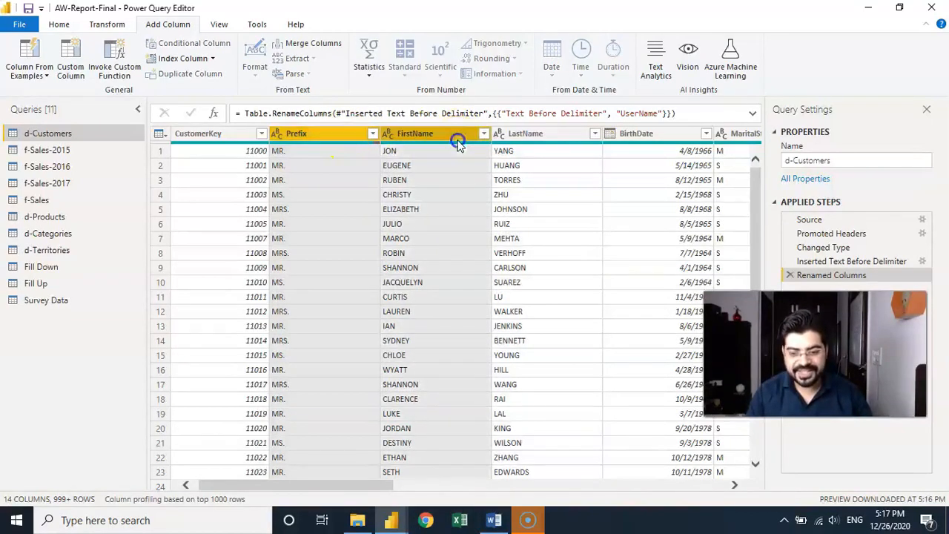
ctrl+click(540, 141)
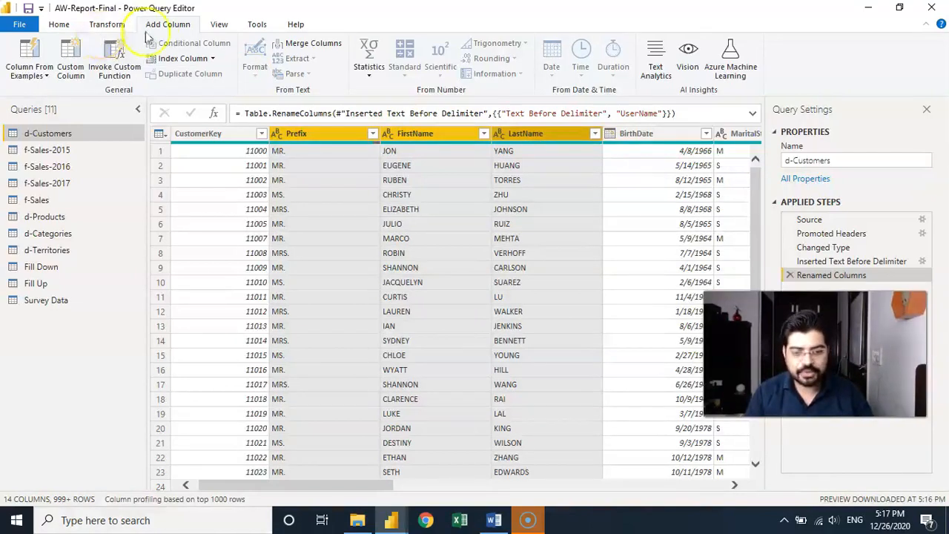
click(177, 28)
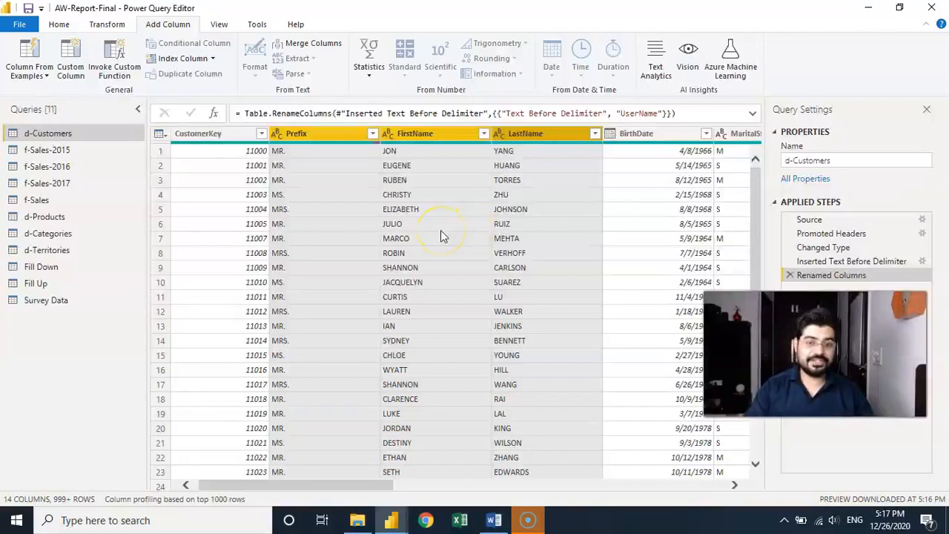
click(313, 46)
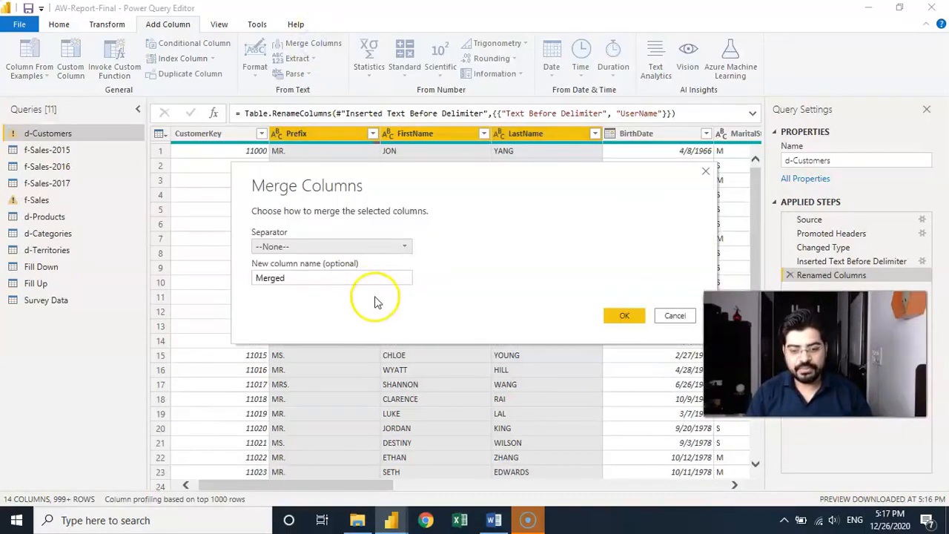
click(371, 253)
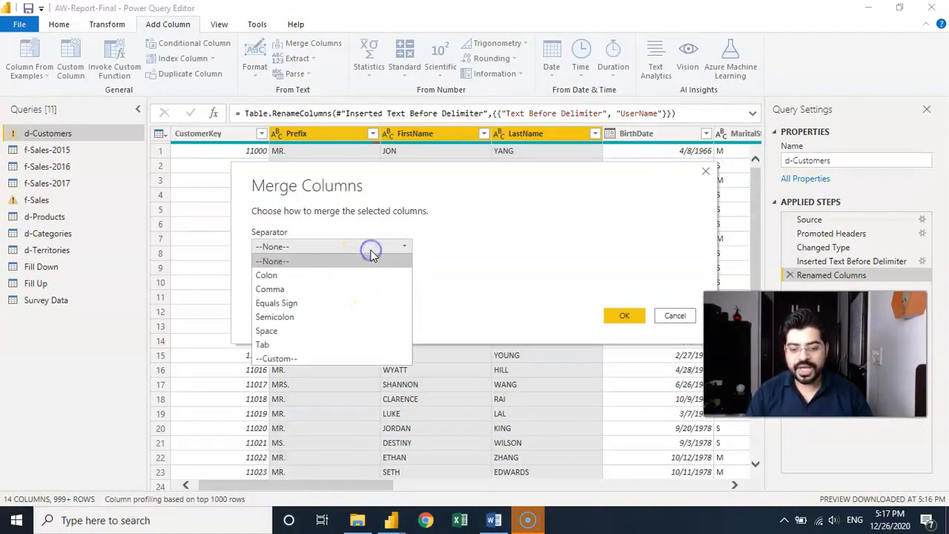
click(300, 334)
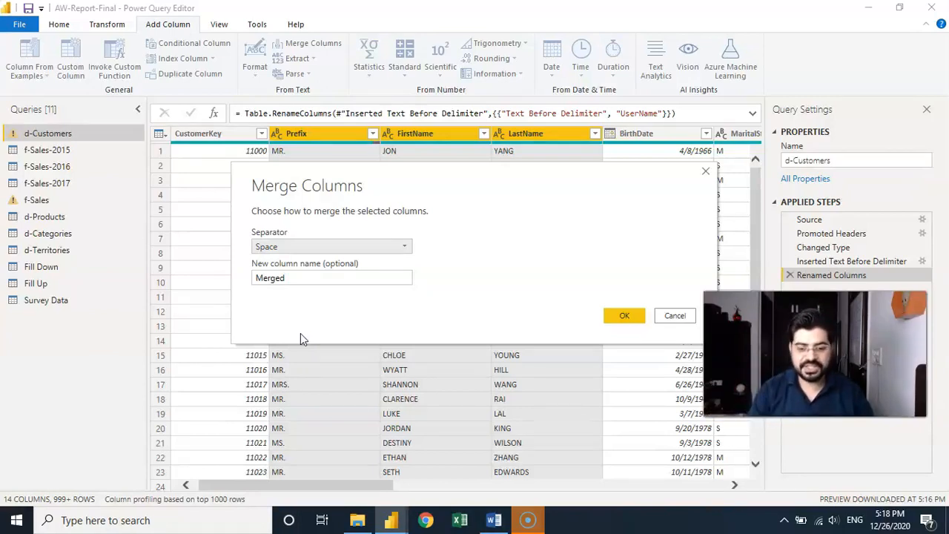
double_click(309, 277)
text(Full Name)
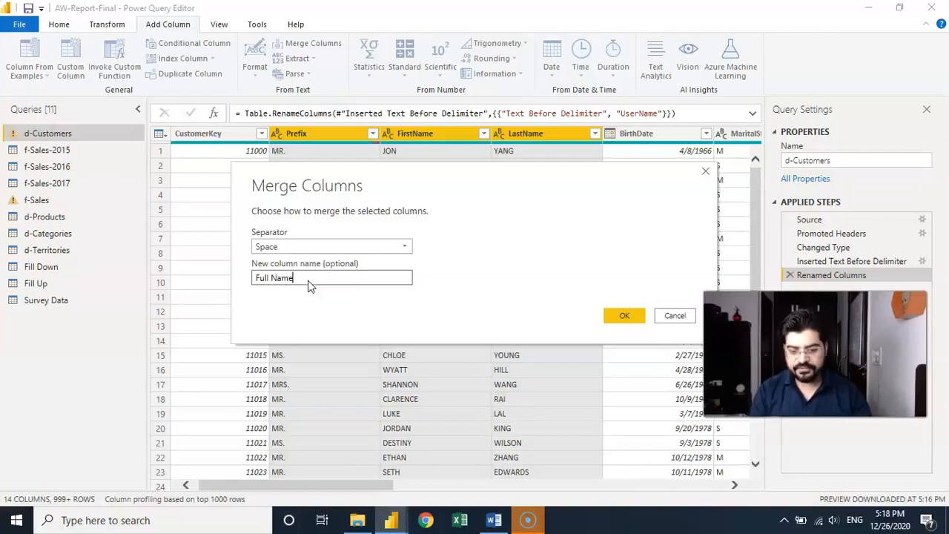
key(Return)
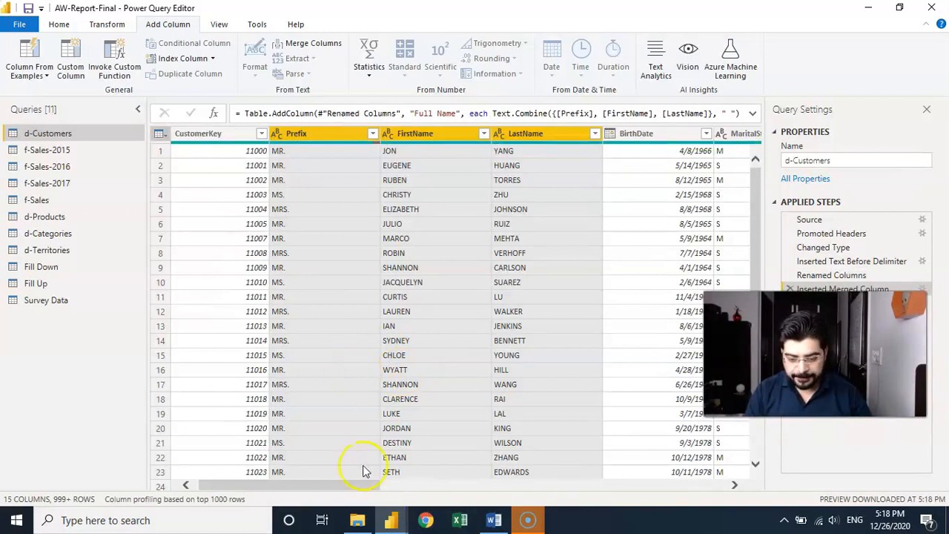
Format the Full Name column of d-Customers in place to capitalize each word.
drag(349, 485, 732, 492)
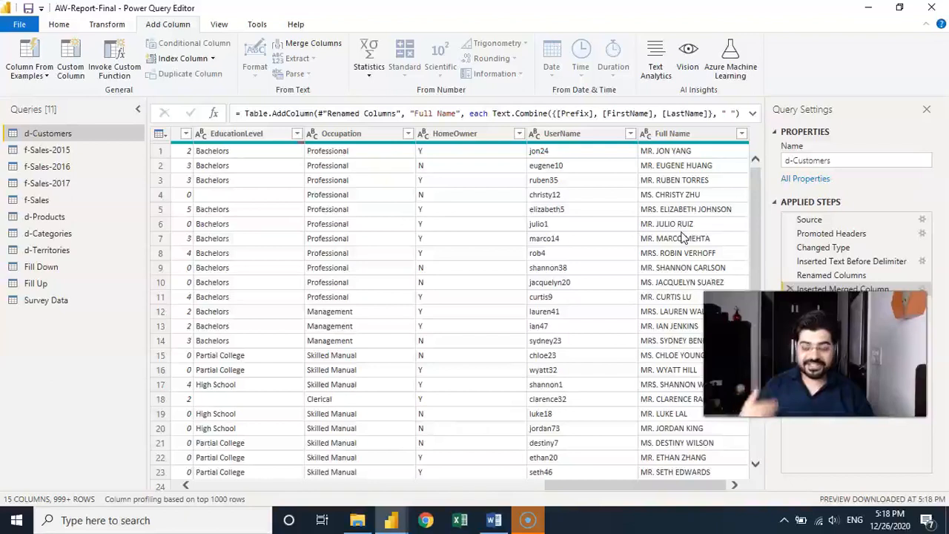
click(691, 136)
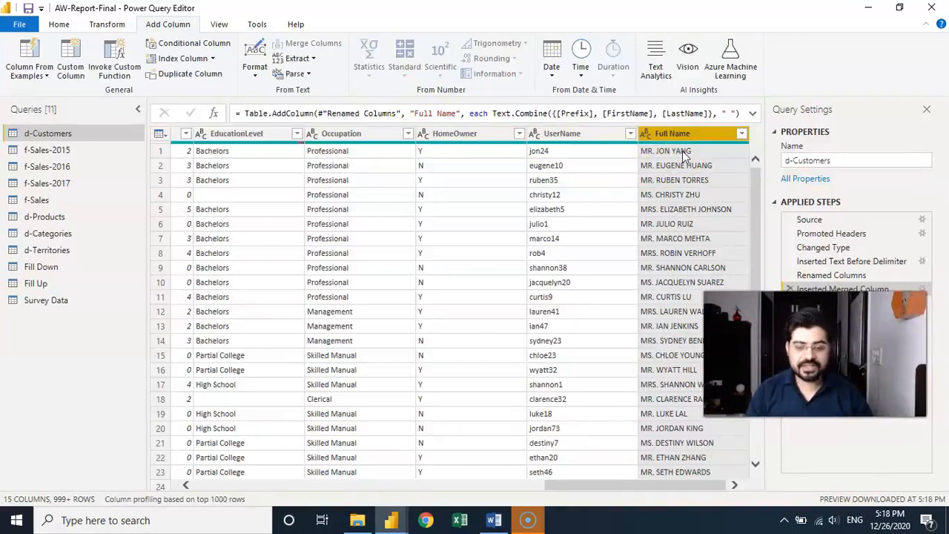
click(106, 25)
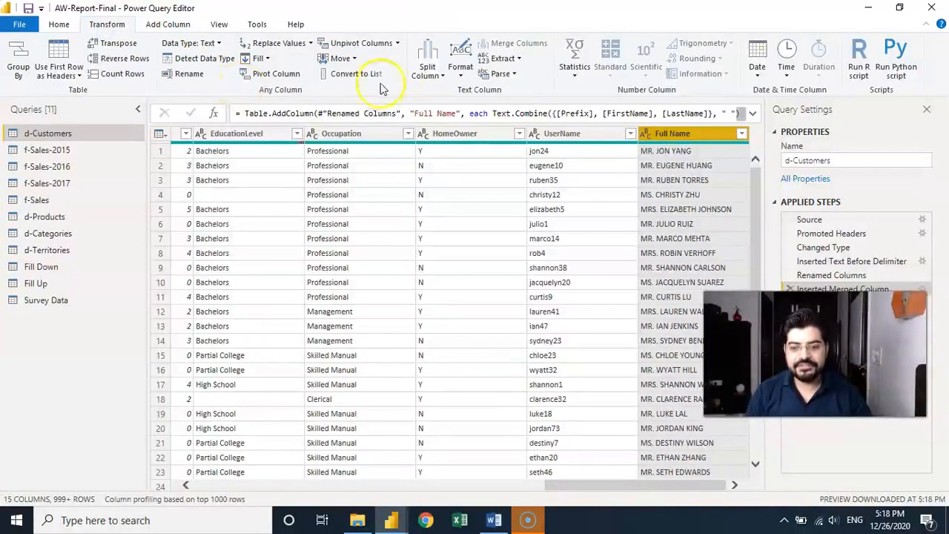
click(455, 74)
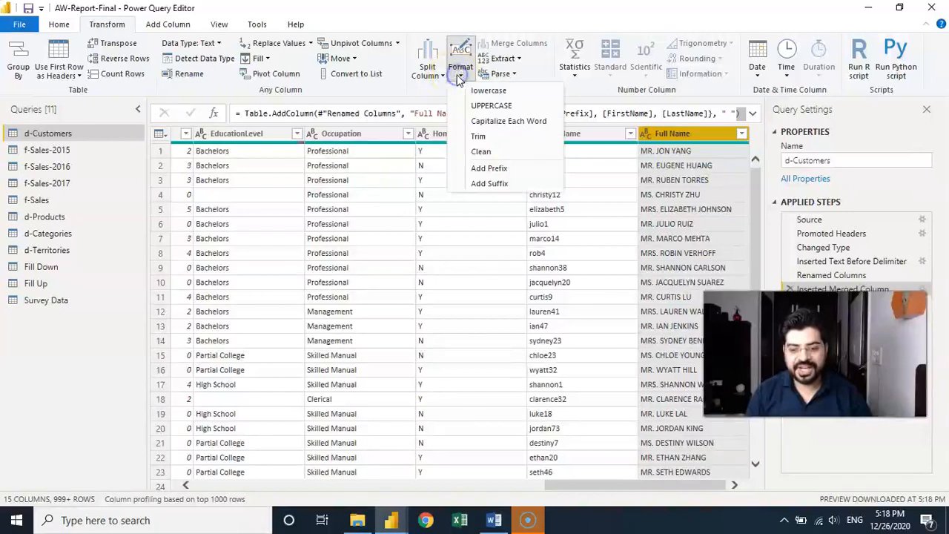
click(490, 121)
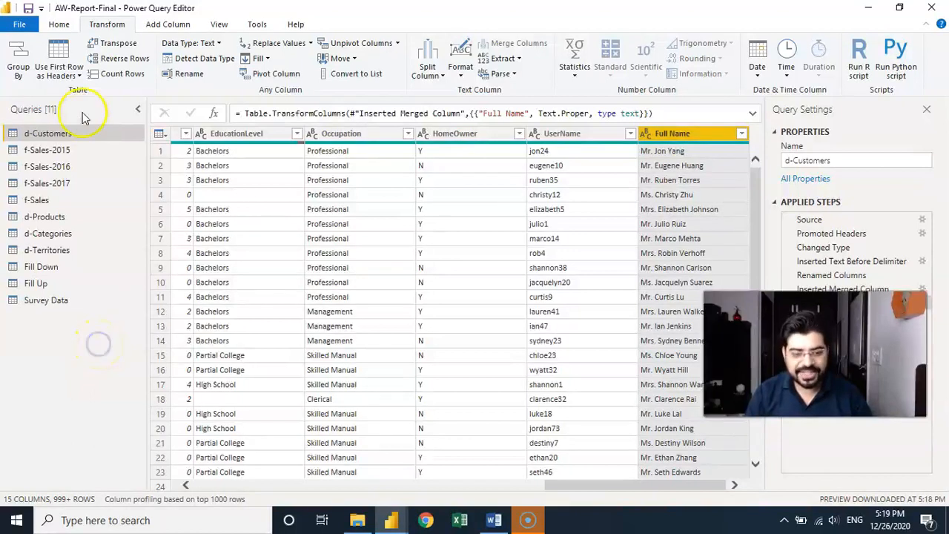
Import the text file JSON Column.txt from the Data for Other Examples folder as a new query.
click(60, 25)
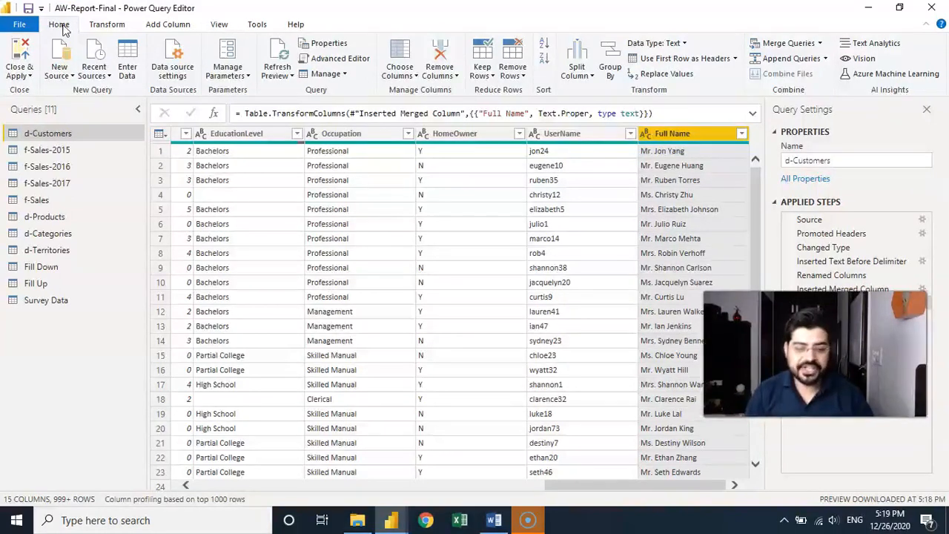
click(65, 75)
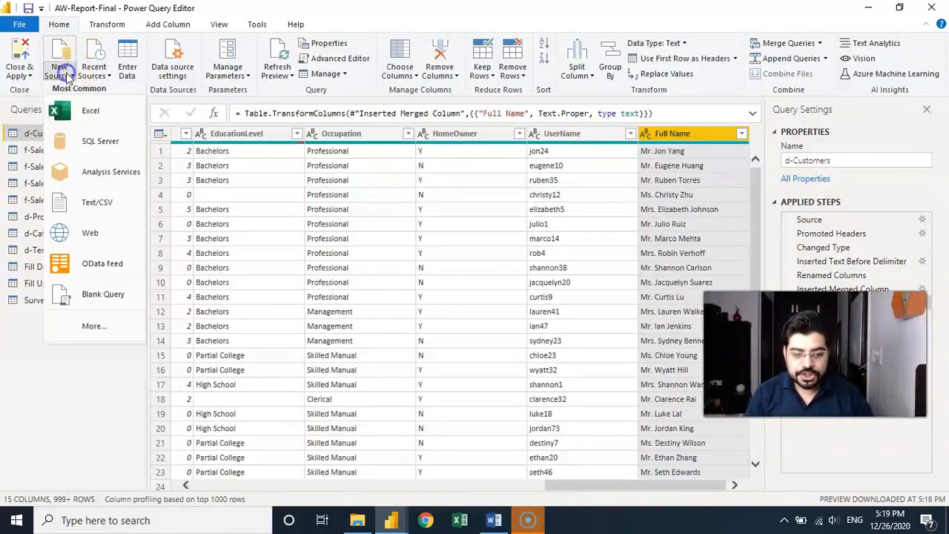
click(113, 213)
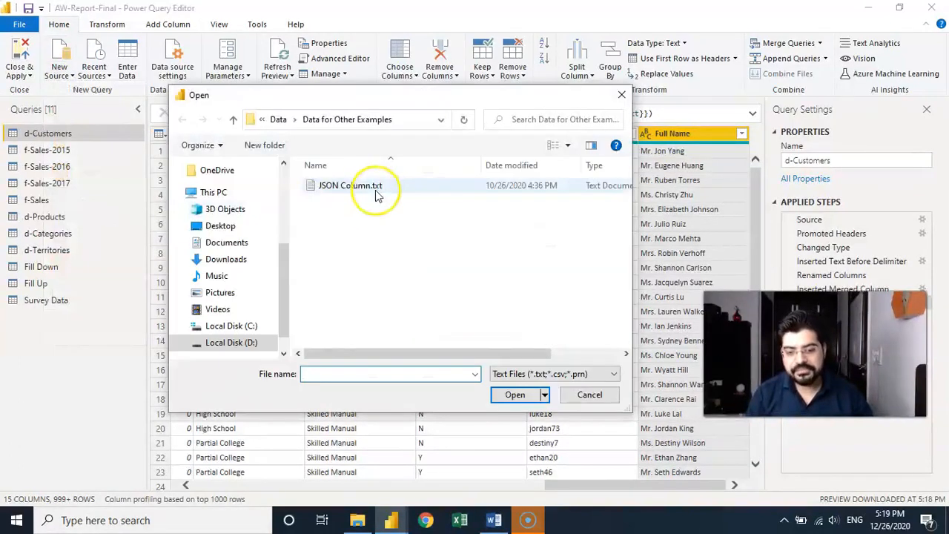
click(364, 191)
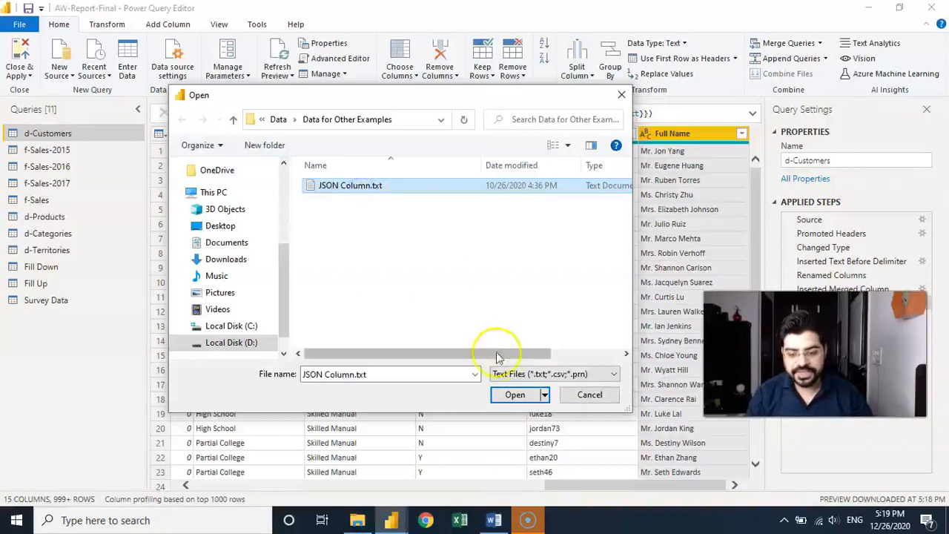
click(511, 395)
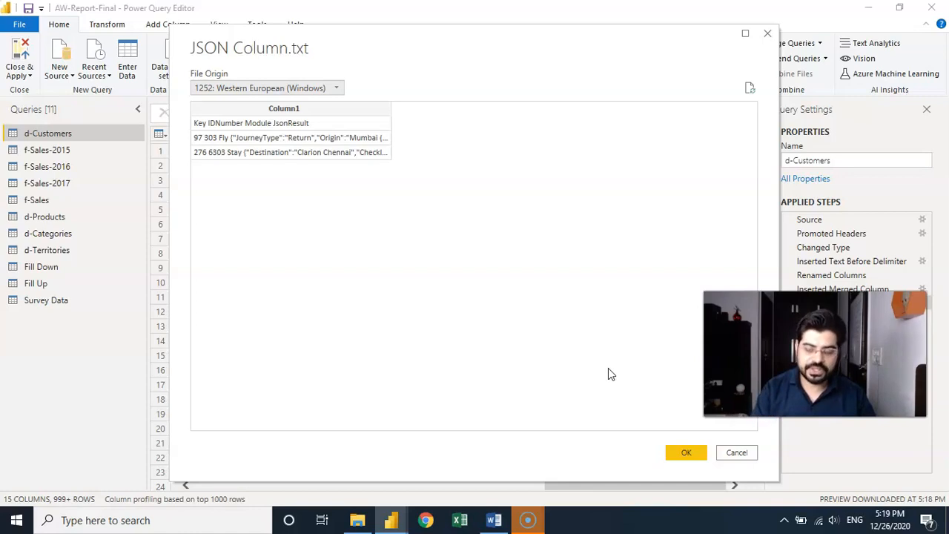
click(682, 454)
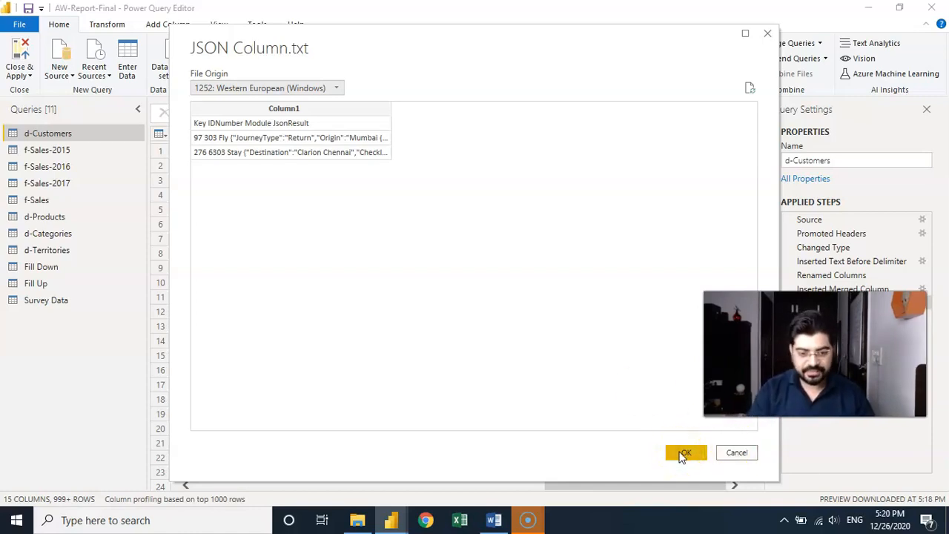
click(682, 454)
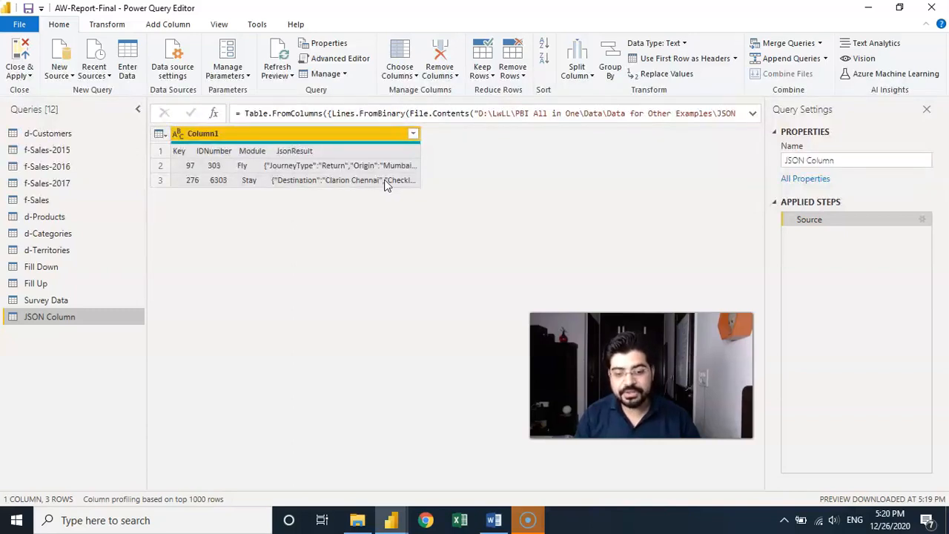
Split Column1 of the JSON Column query by positions at 0, 7, 9, 16, 21, 28, 32.
click(483, 156)
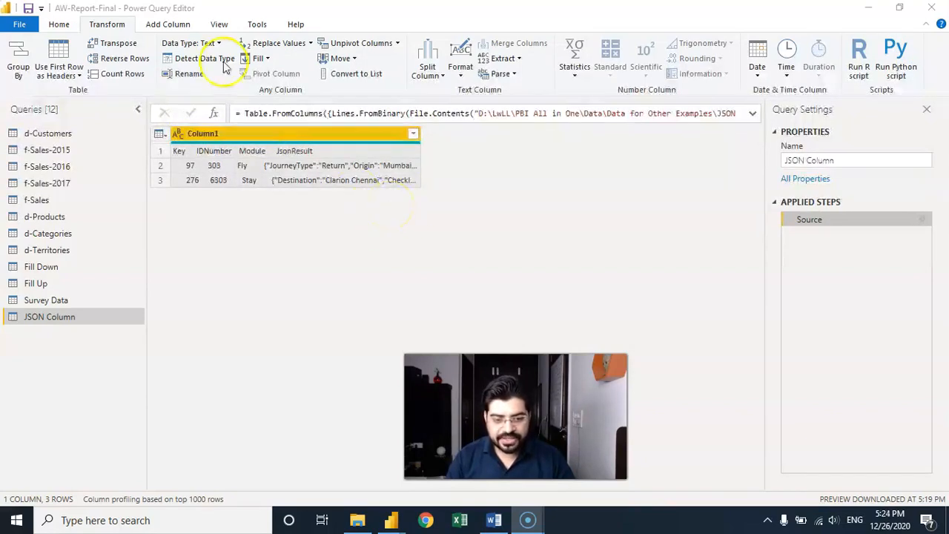
click(442, 75)
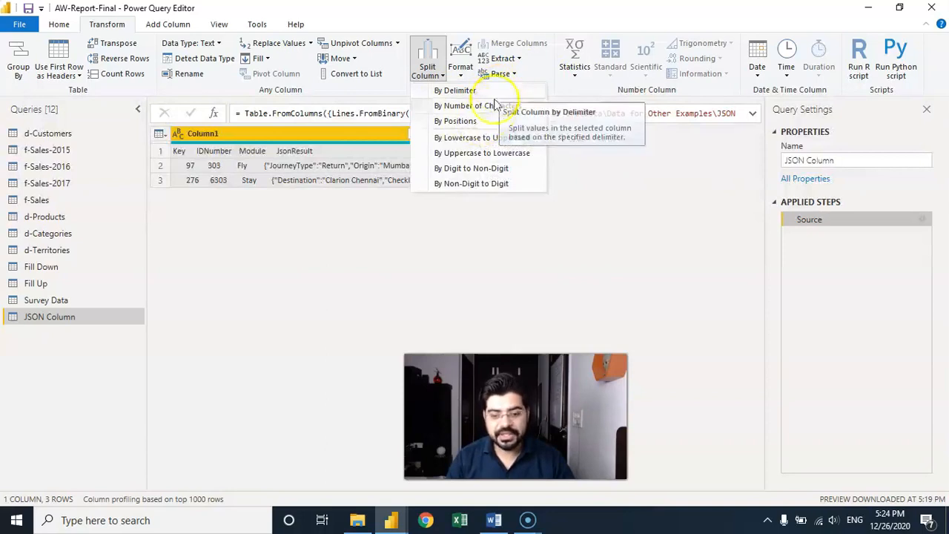
click(489, 123)
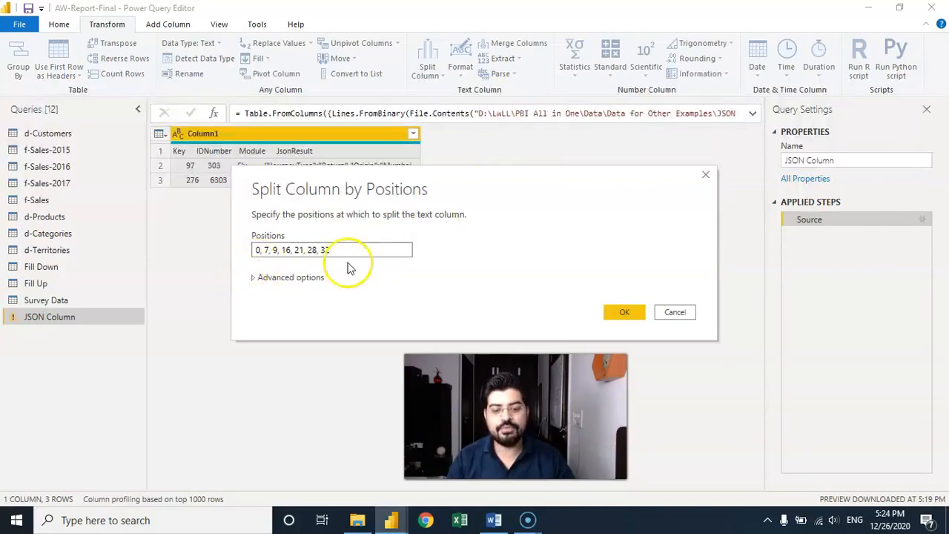
drag(469, 179, 417, 208)
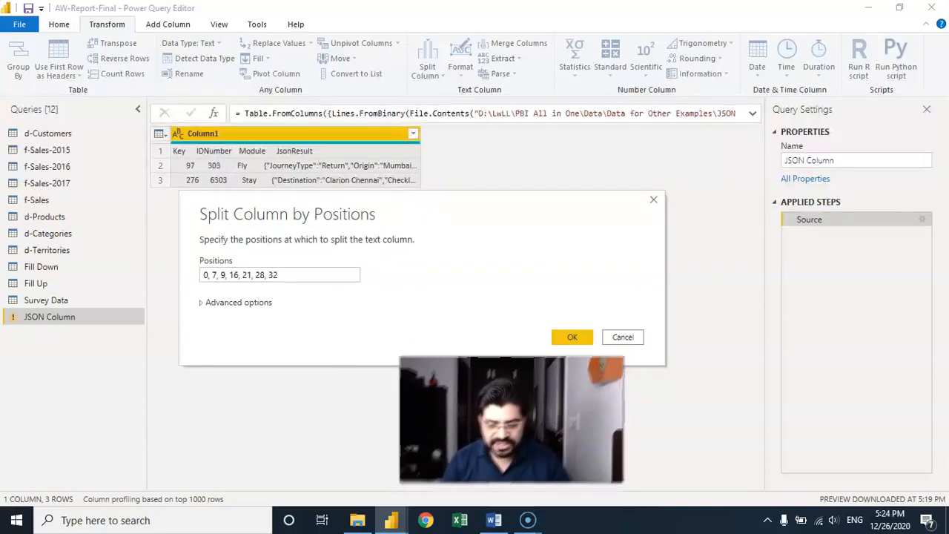
click(394, 296)
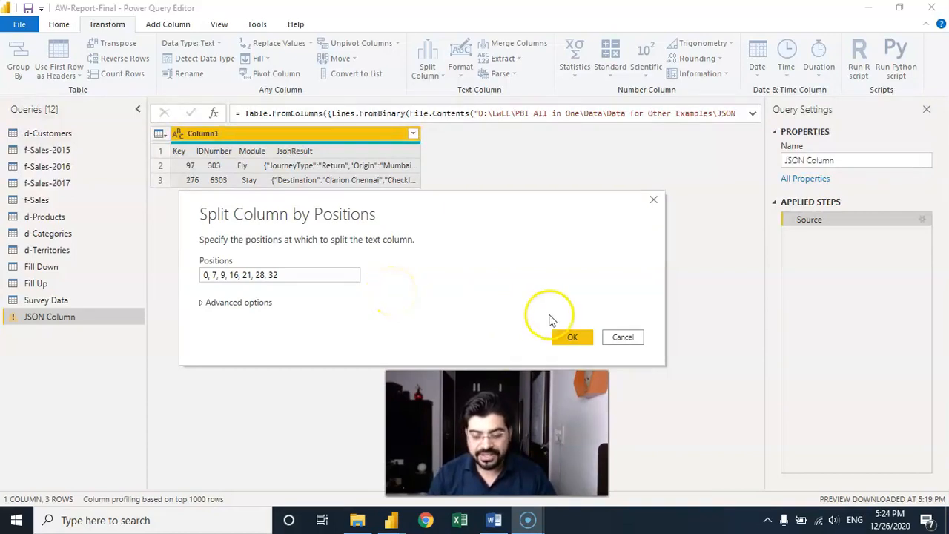
click(571, 338)
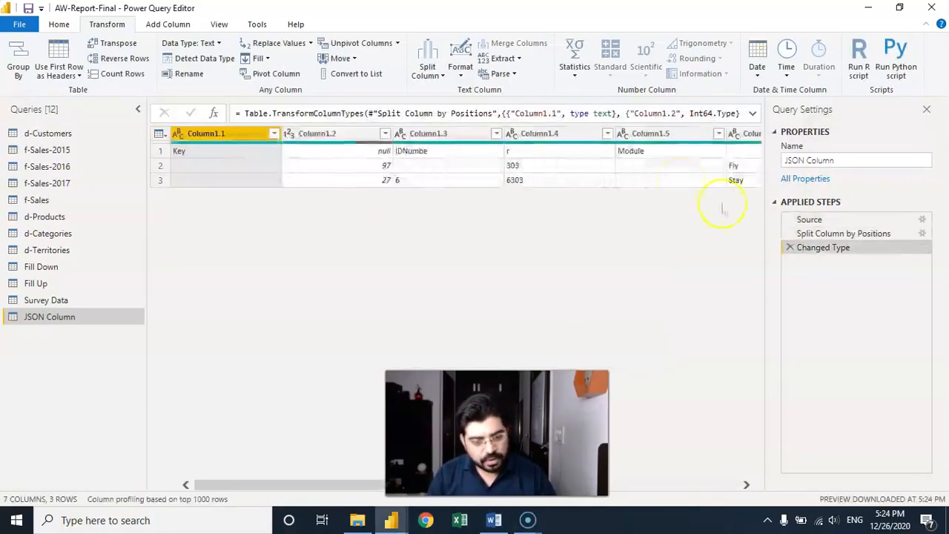
drag(282, 490, 482, 492)
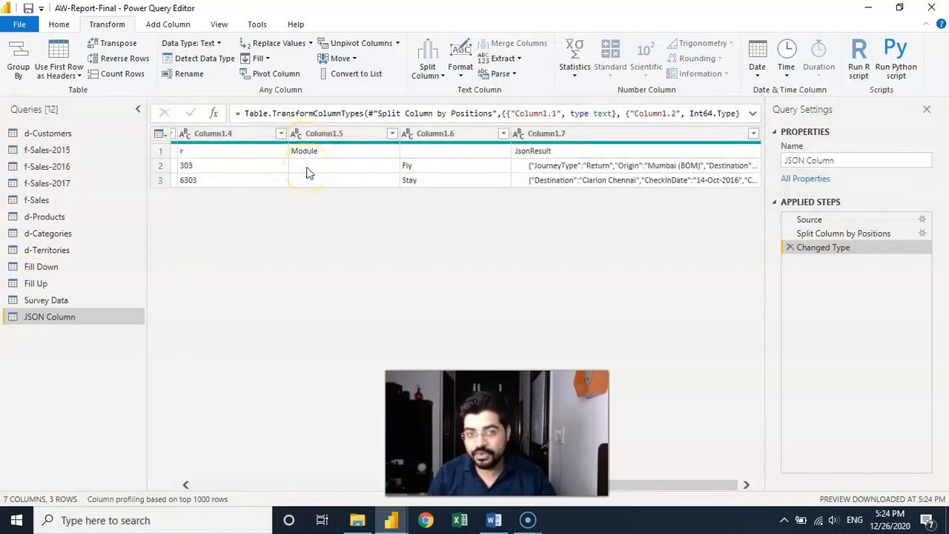
Remove all columns except Column1.7 from the JSON Column query and promote its first row to headers.
click(574, 136)
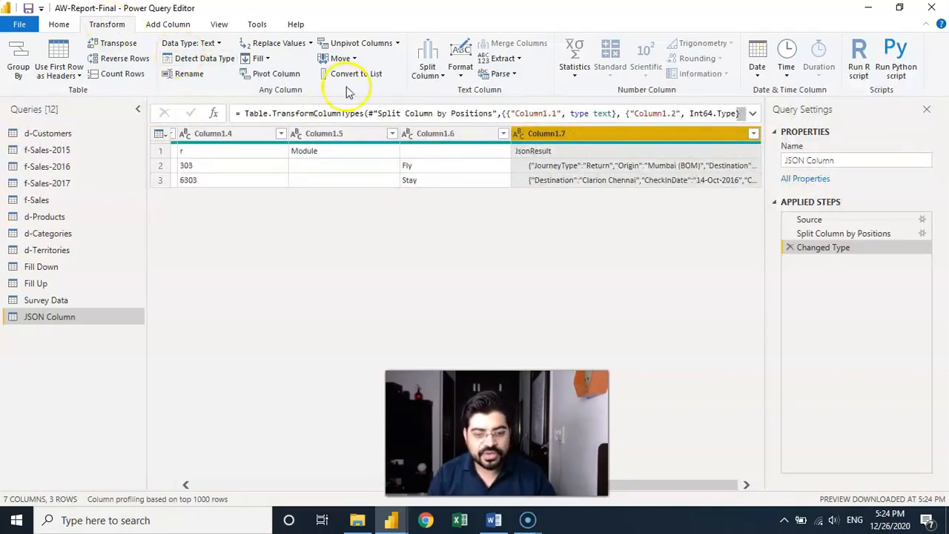
click(59, 24)
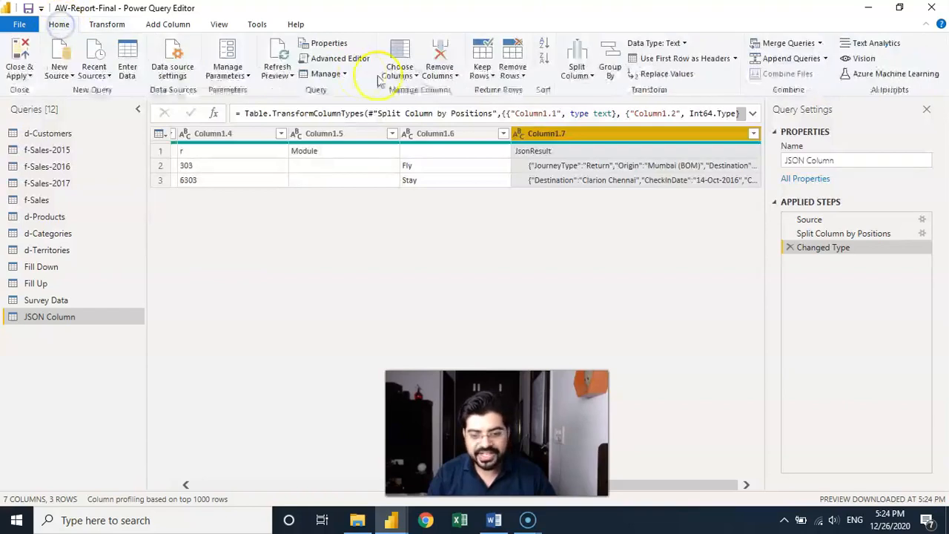
click(441, 75)
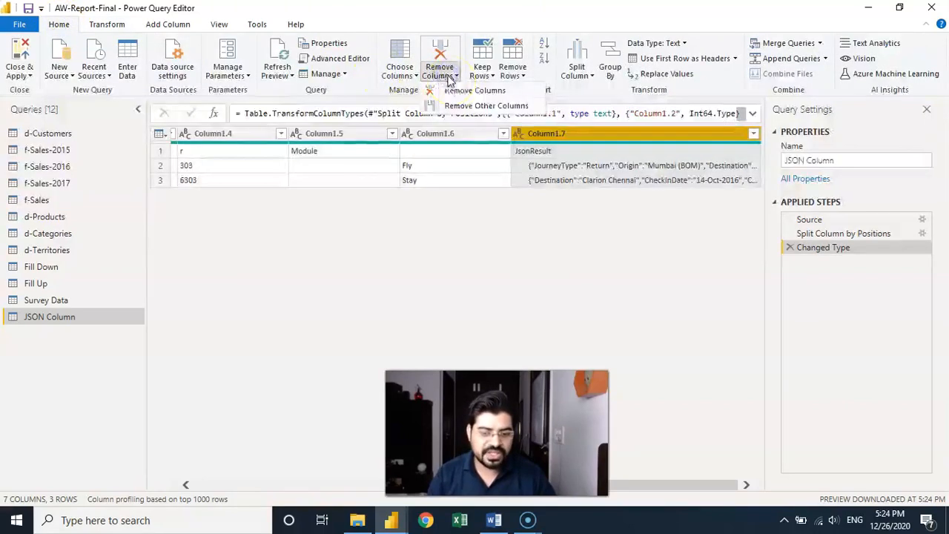
click(456, 107)
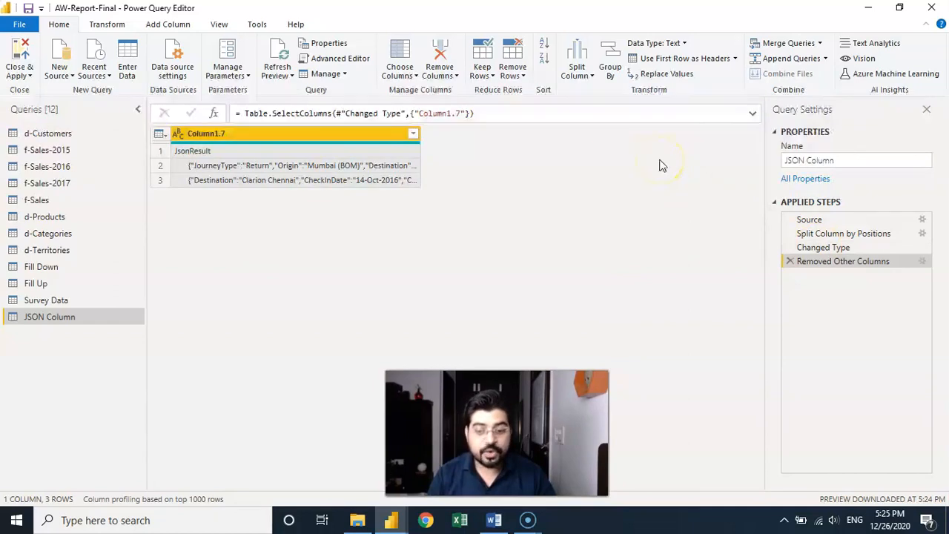
click(670, 61)
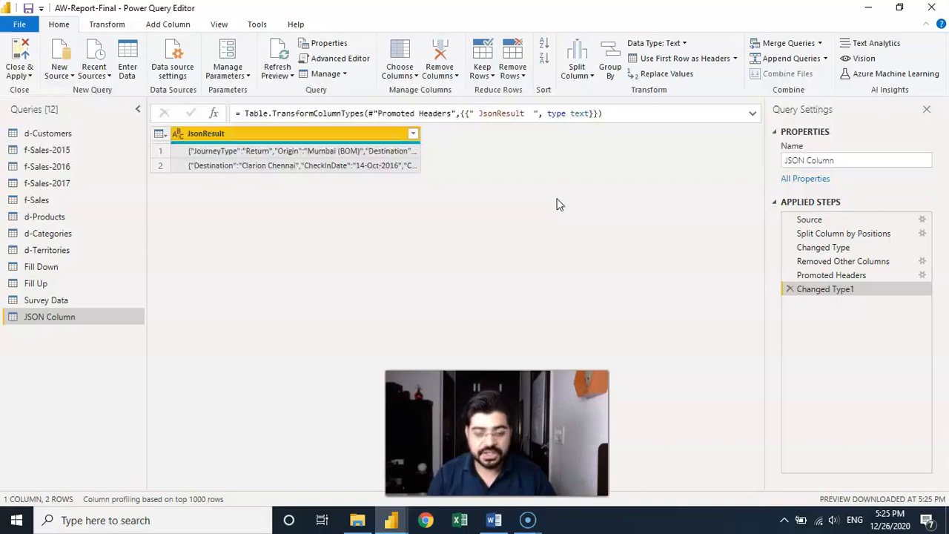
Parse the JsonResult column in place as JSON.
click(106, 24)
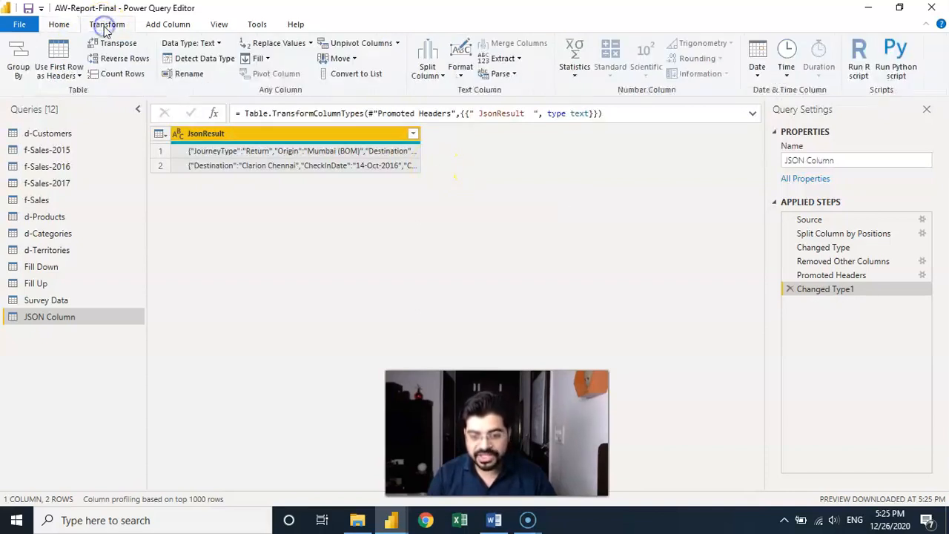
click(508, 74)
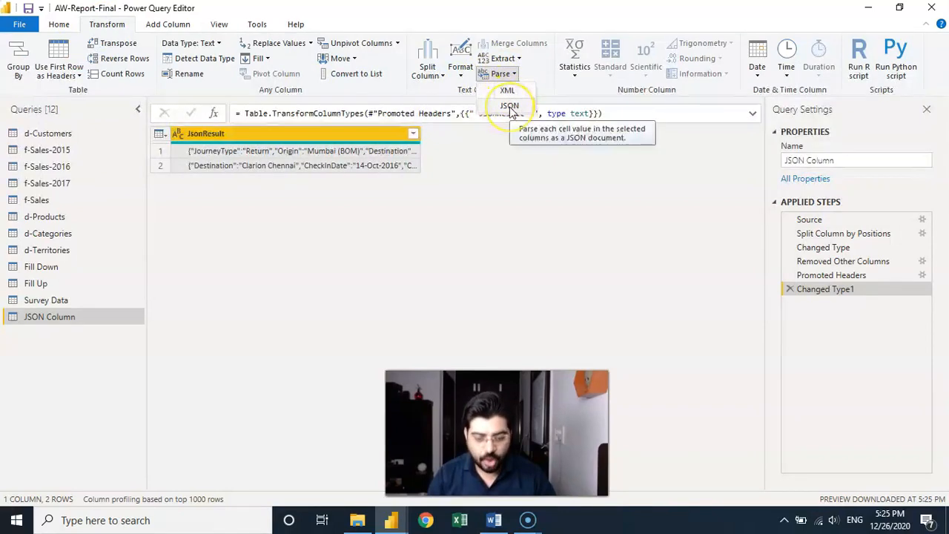
click(509, 107)
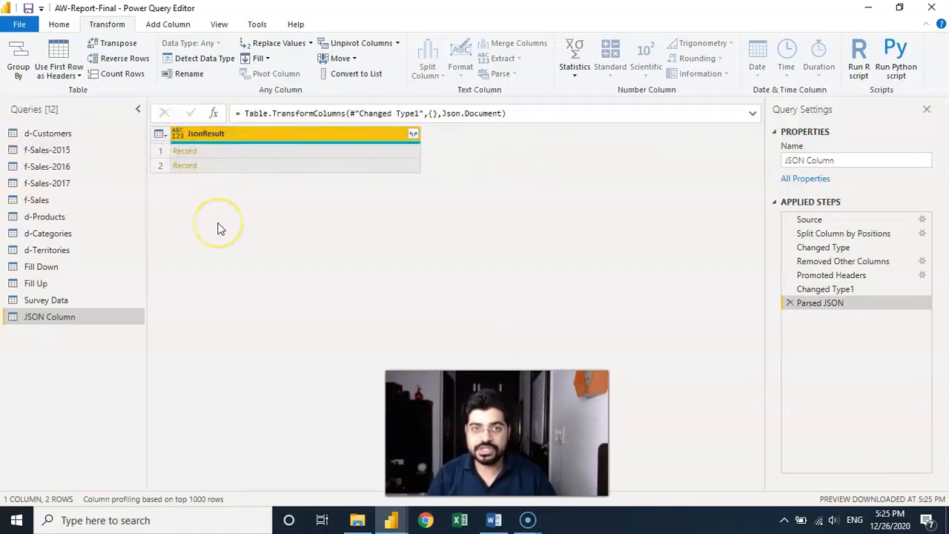
Expand the JsonResult records into all their listed fields without using the original column name as prefix.
click(413, 135)
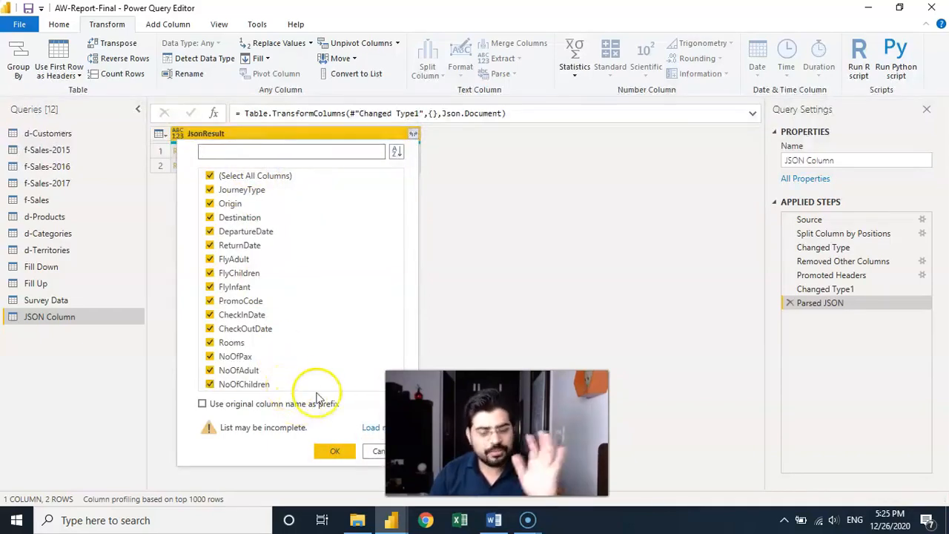
drag(390, 393, 498, 388)
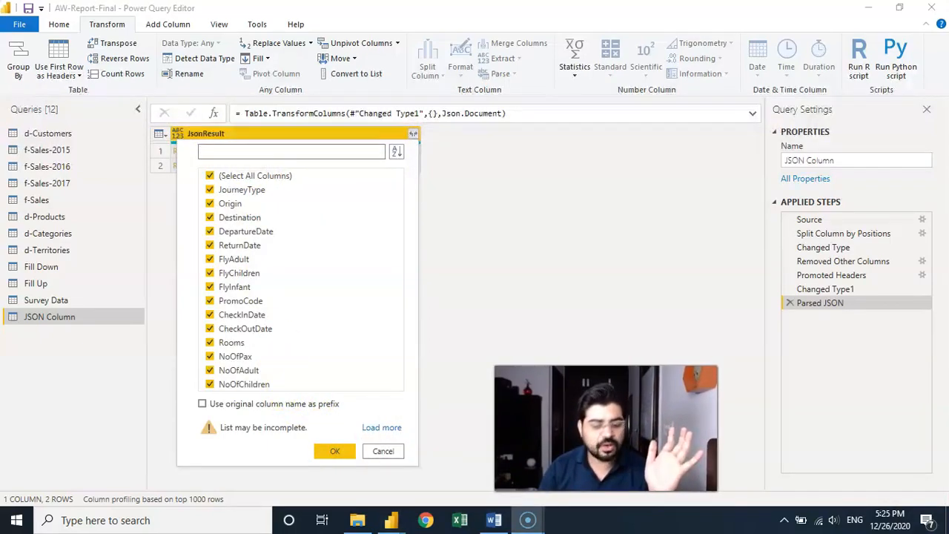
click(333, 452)
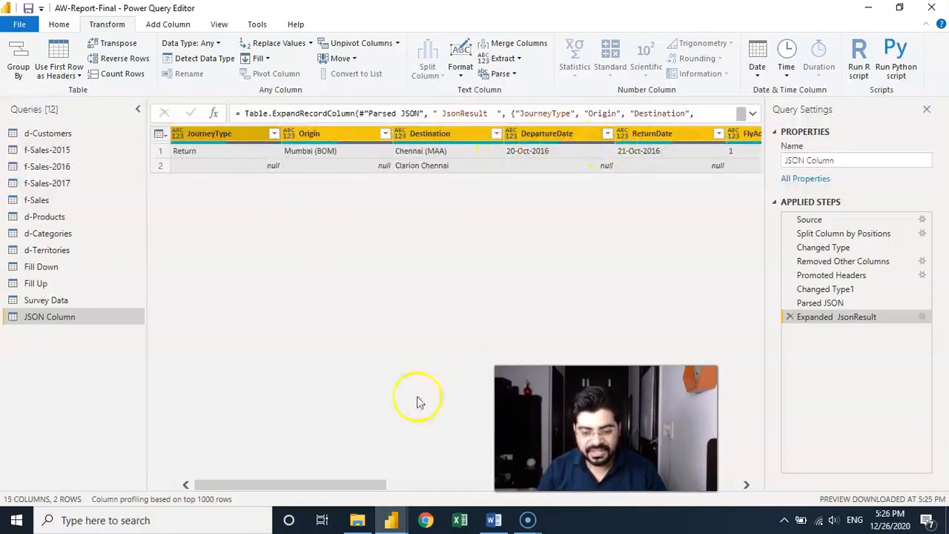
drag(356, 484, 299, 487)
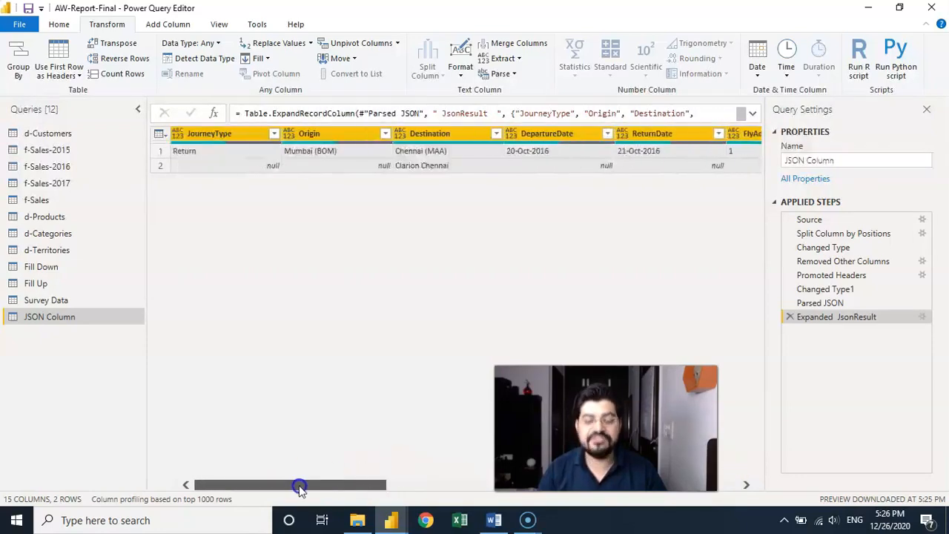